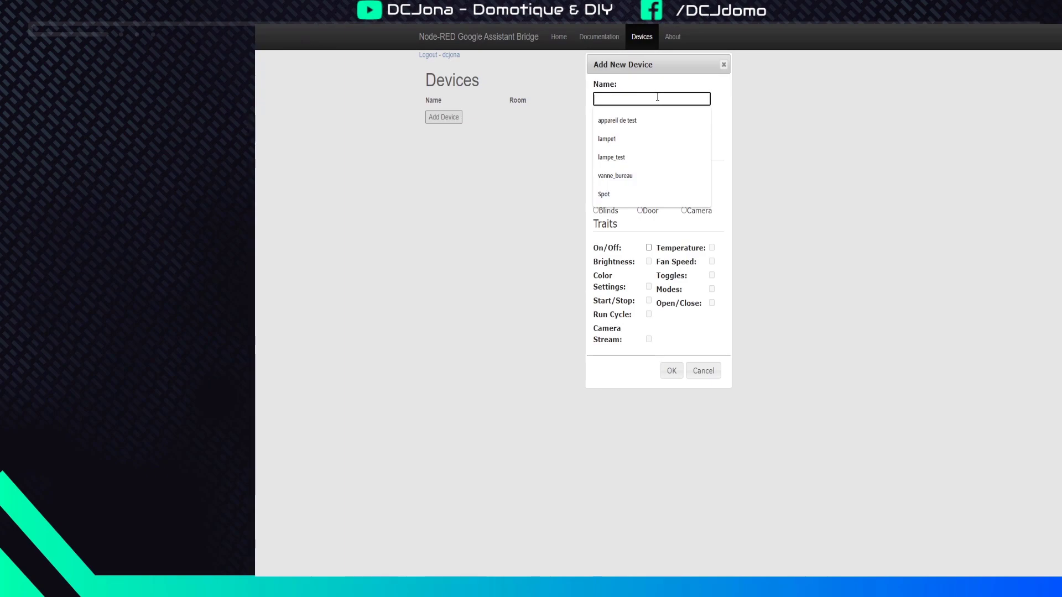
# Step: Name the new device wled and assign it to the room Bureau
pyautogui.write('wled')
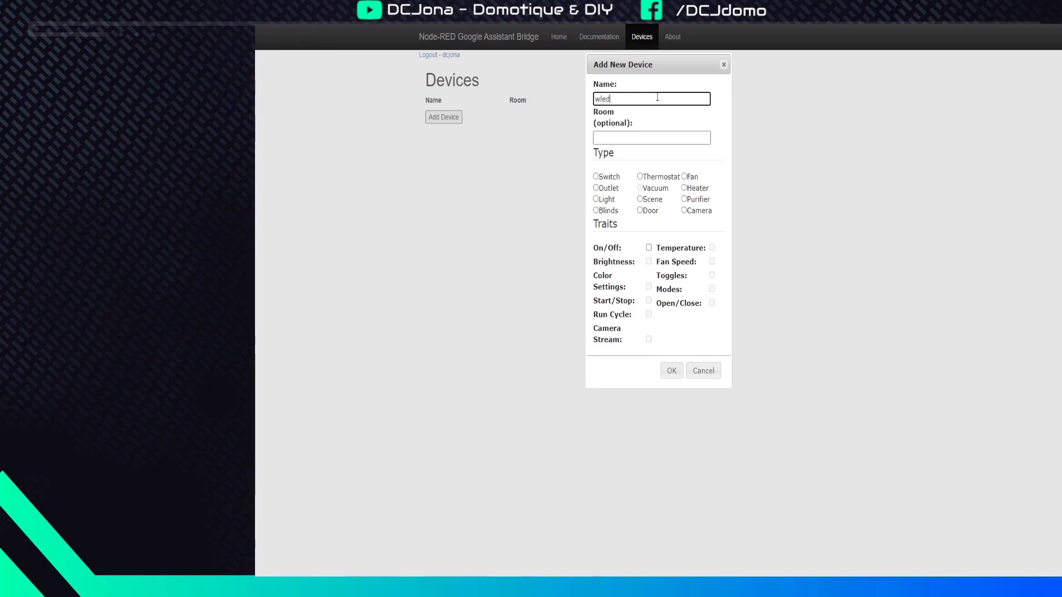
pyautogui.click(637, 143)
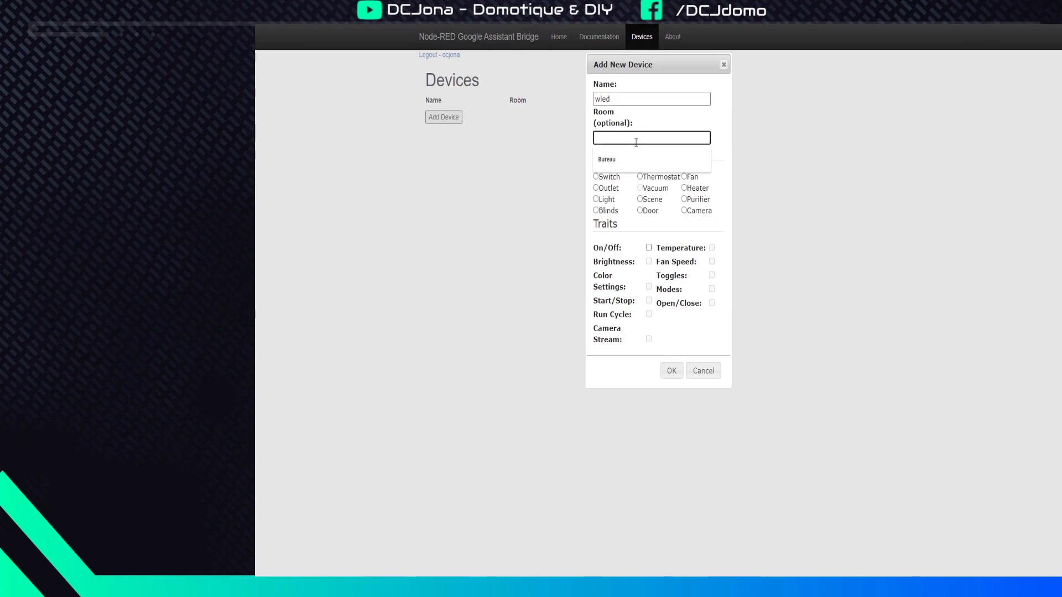
pyautogui.click(618, 128)
pyautogui.write('Bureau')
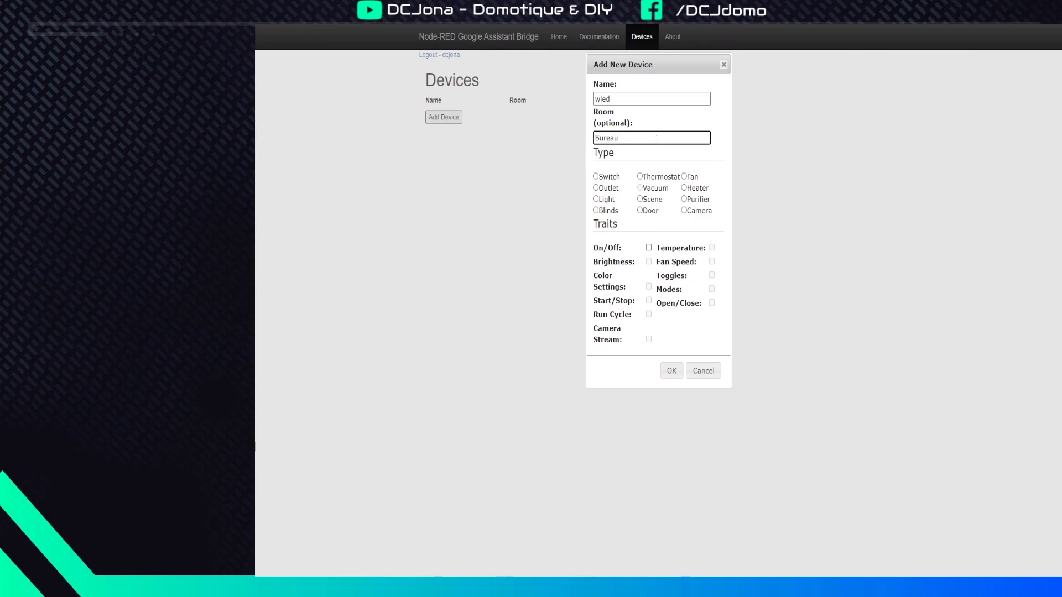
# Step: Set the wled device type to Light, enable the Brightness and Color Settings traits, and save the device
pyautogui.click(596, 201)
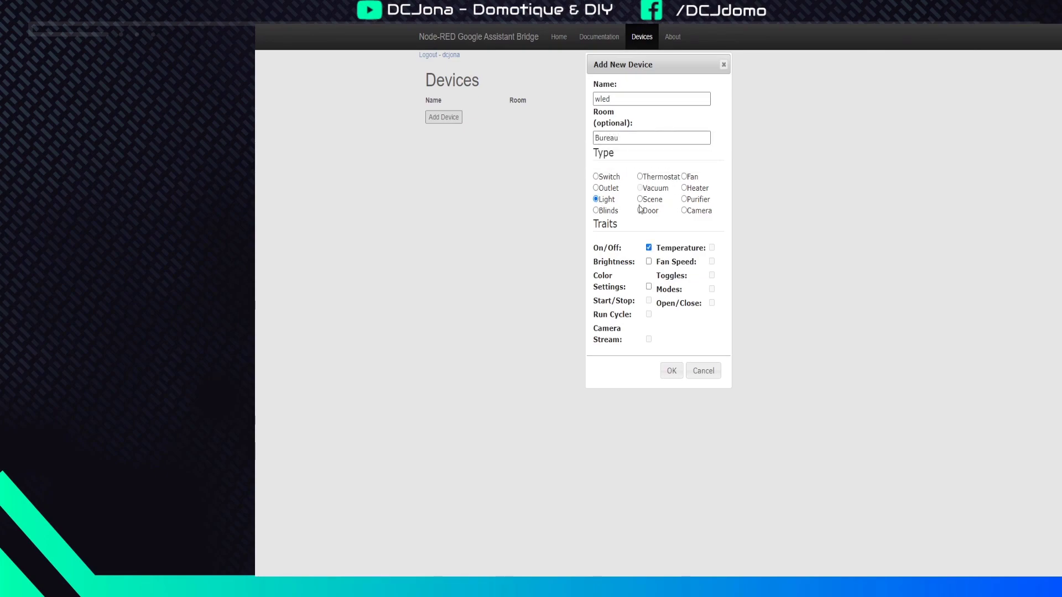
pyautogui.click(649, 263)
pyautogui.click(649, 287)
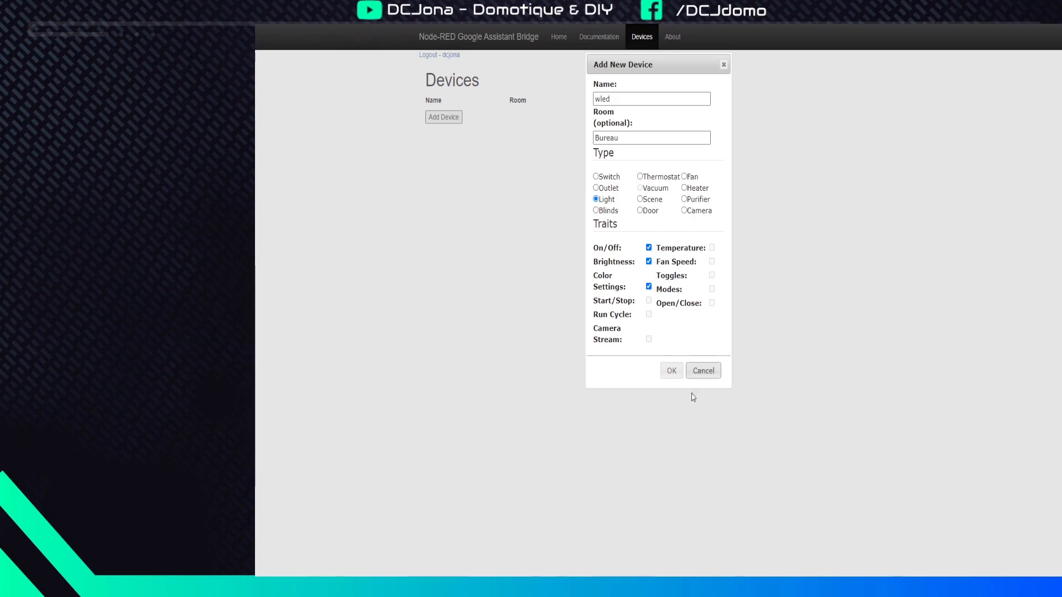
pyautogui.click(672, 372)
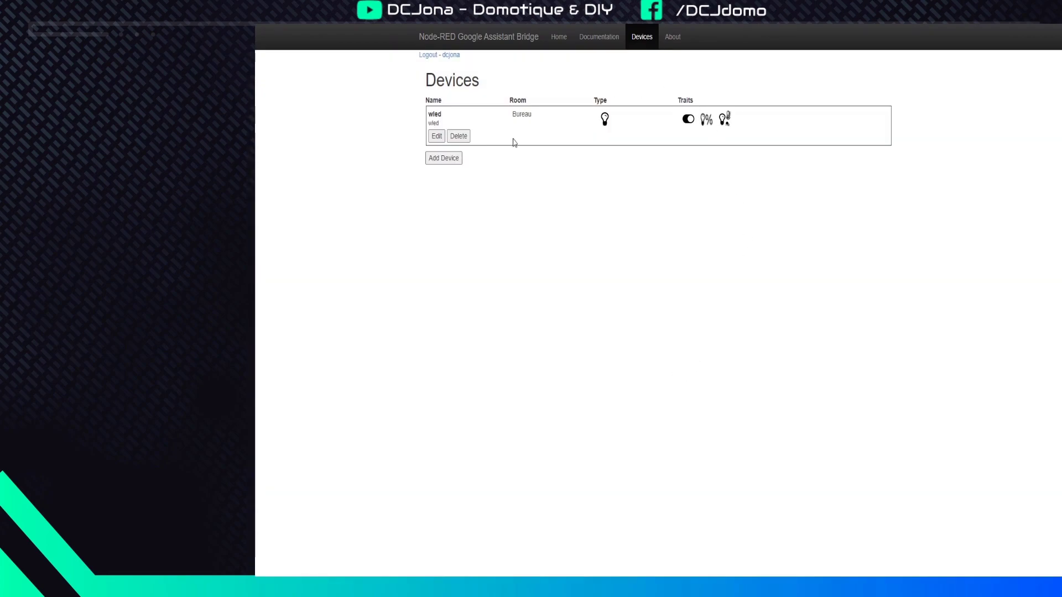
# Step: Switch to the Google Home phone app and show its linked services for devices that are already configured
pyautogui.moveTo(602, 124)
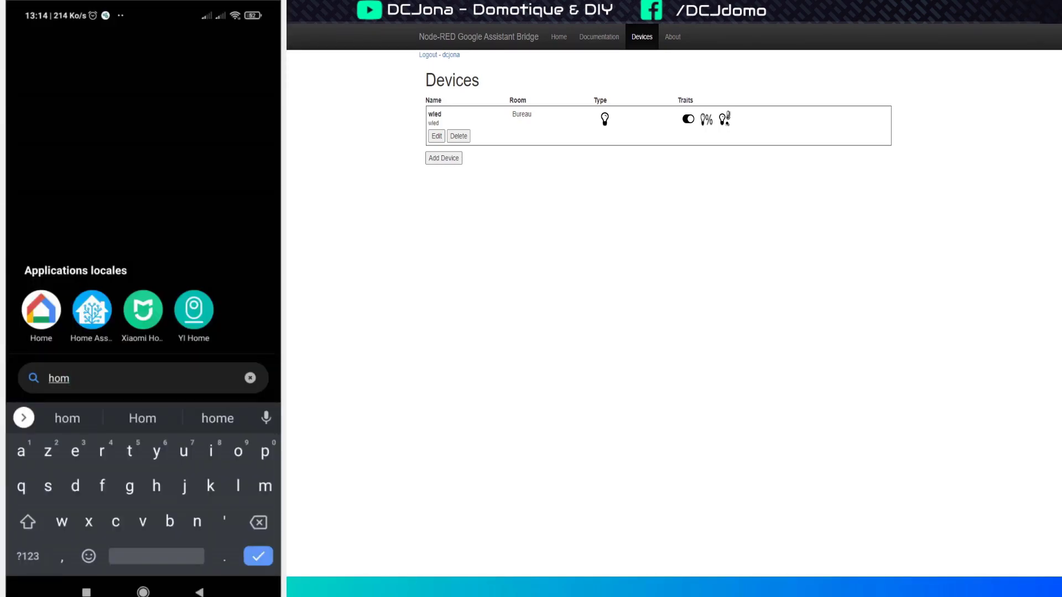
pyautogui.click(41, 310)
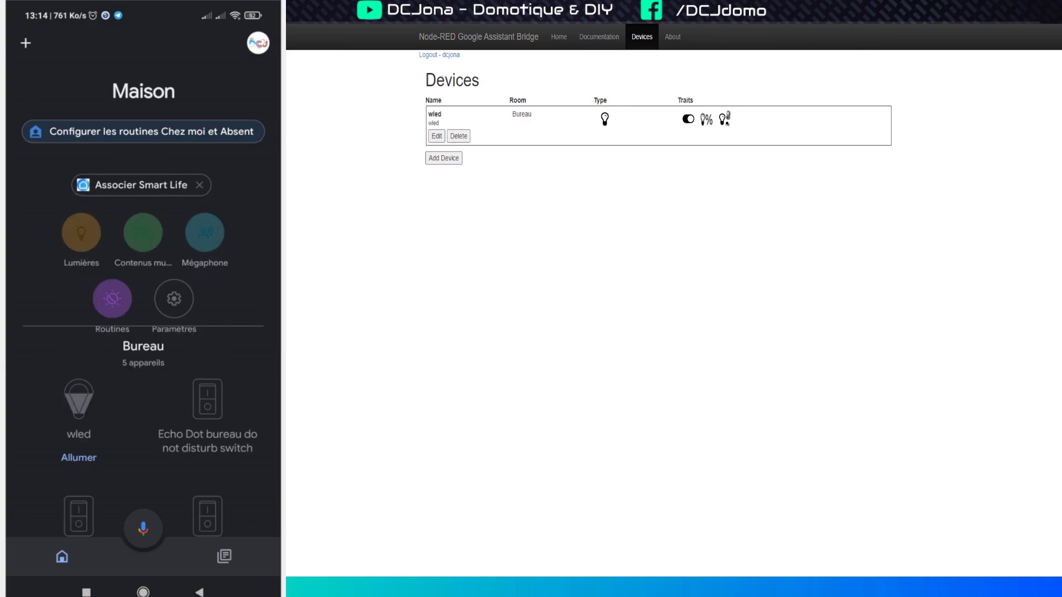
pyautogui.click(25, 43)
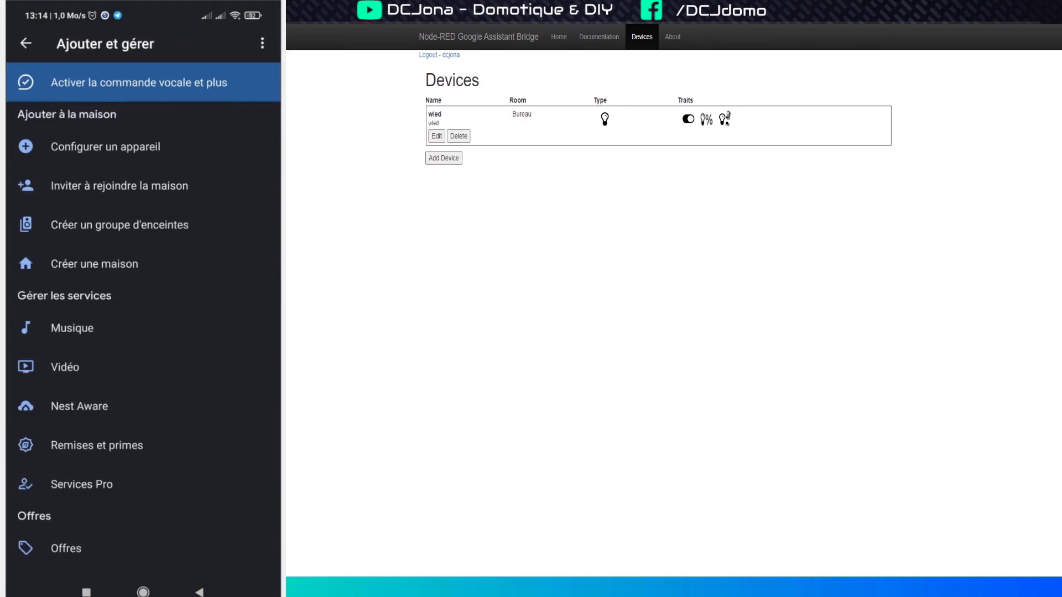
pyautogui.click(105, 147)
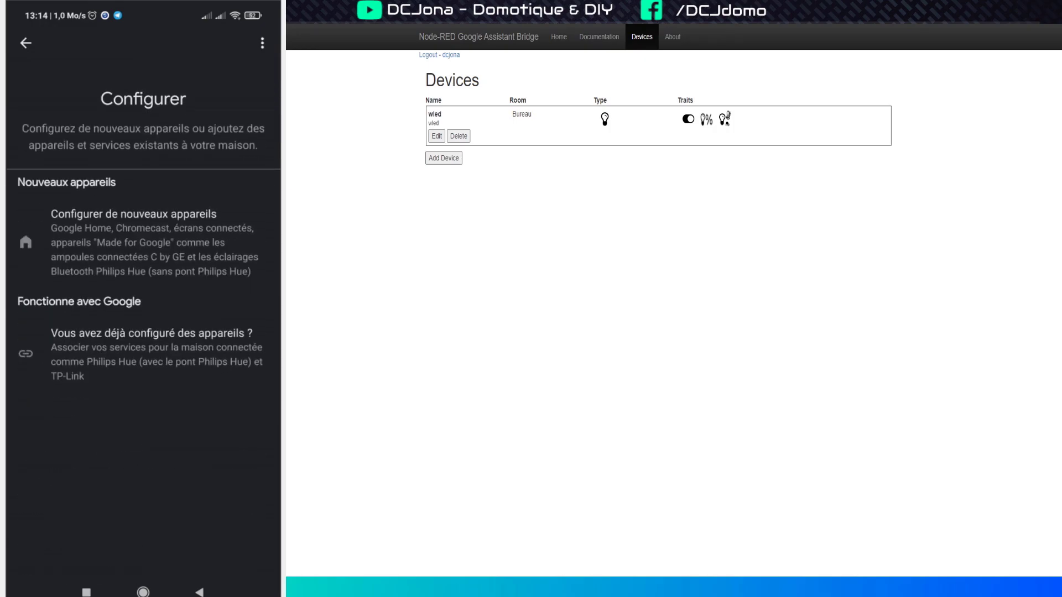
pyautogui.click(138, 348)
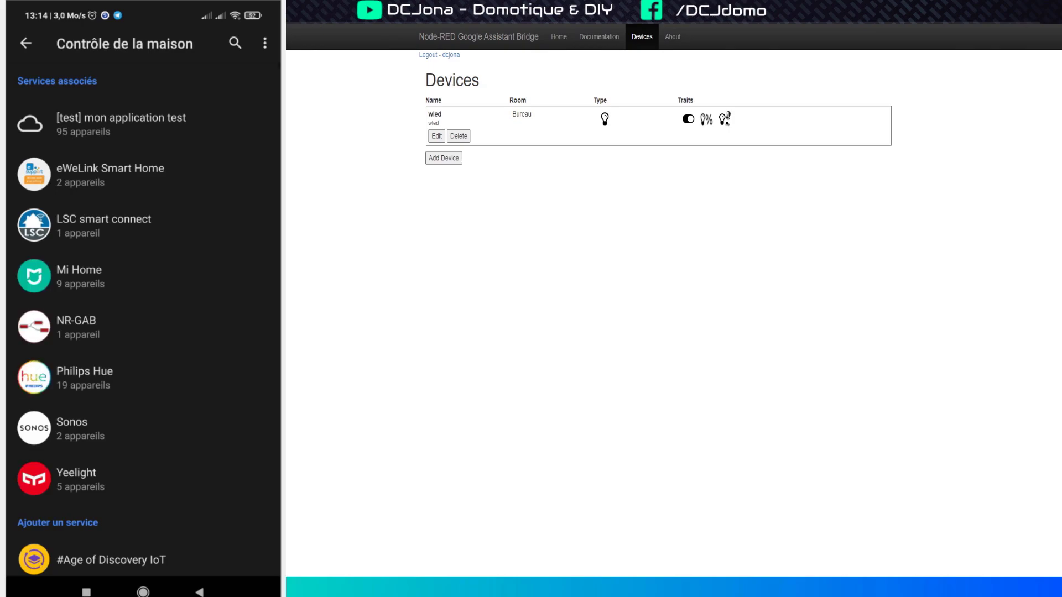
# Step: Bring up the options for reconnecting or unlinking the account of the linked NR-GAB service
pyautogui.scroll(-2, 144, 321)
pyautogui.scroll(-2, 144, 321)
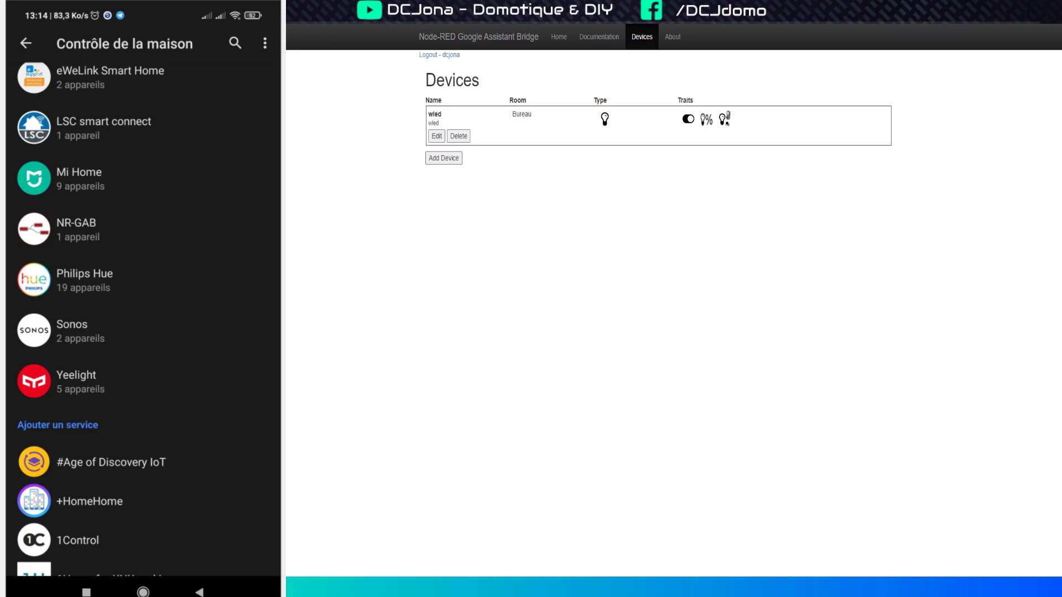
pyautogui.click(76, 229)
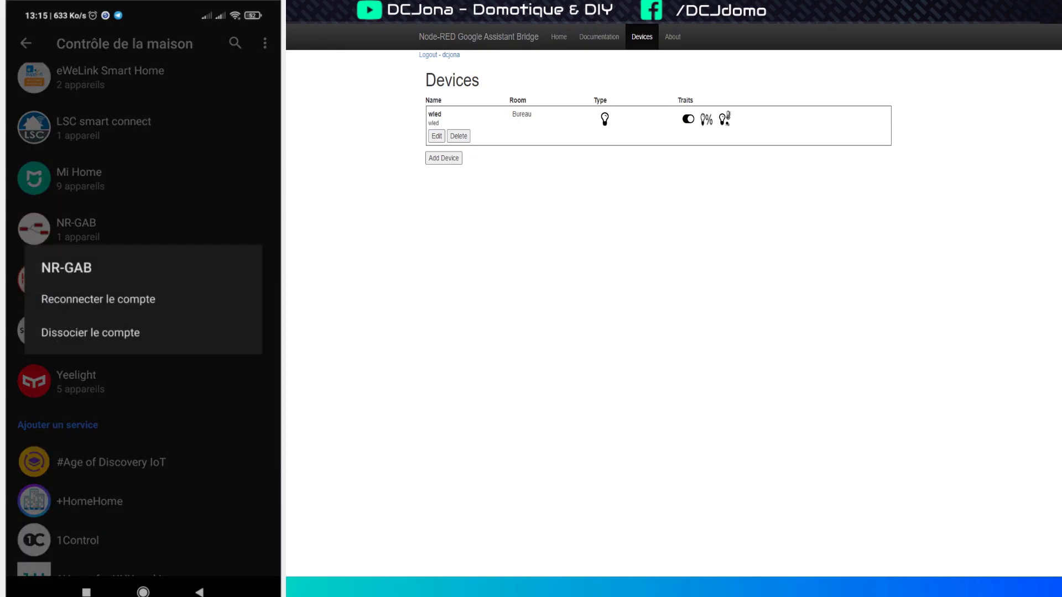
pyautogui.click(99, 300)
# Step: Return to the Maison overview and look over the devices listed in the Bureau room
pyautogui.click(26, 43)
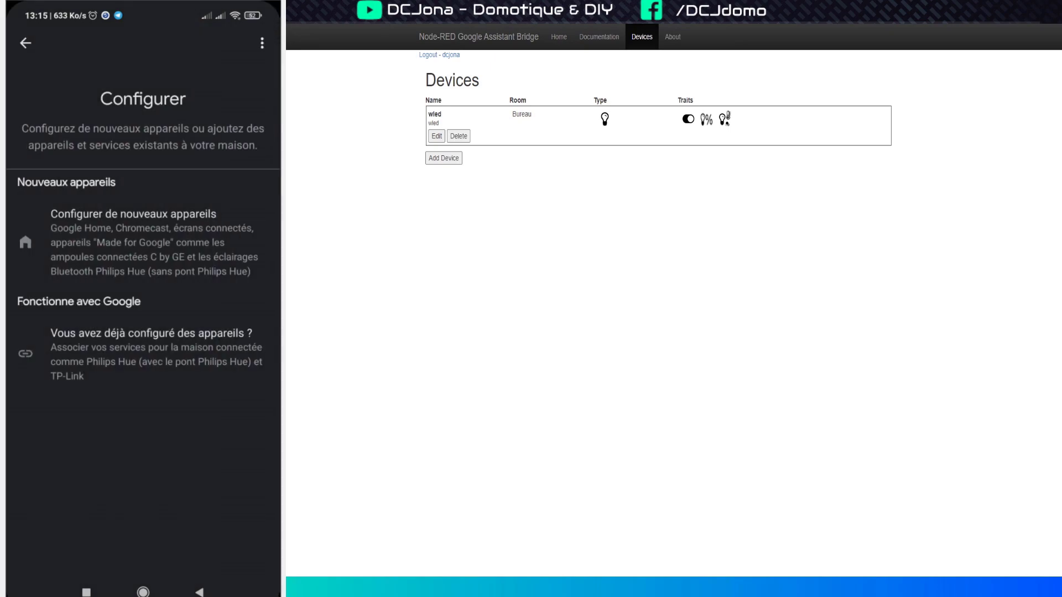
pyautogui.click(25, 43)
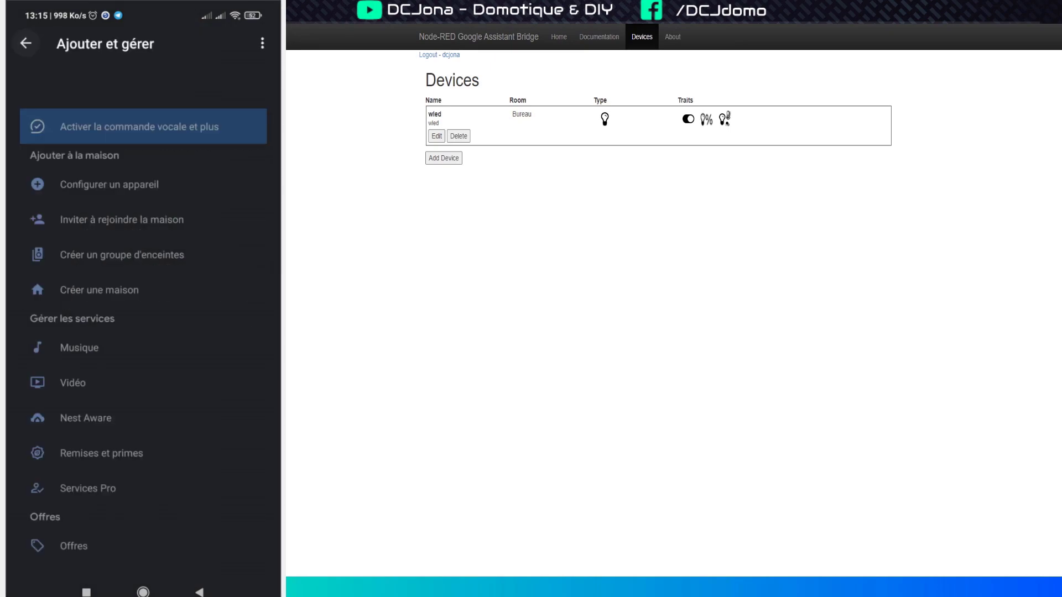
pyautogui.click(25, 43)
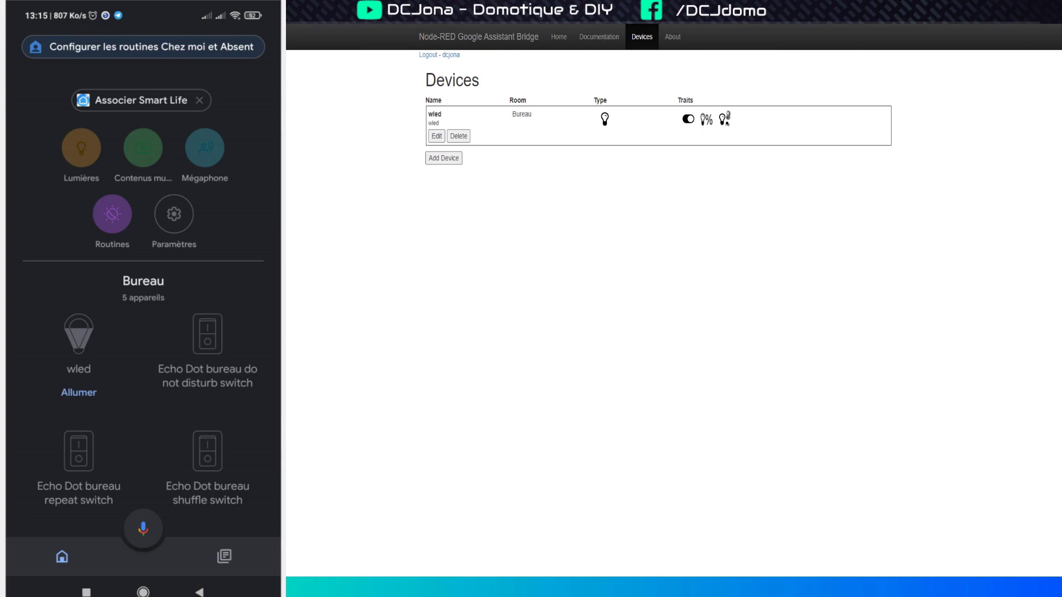
pyautogui.scroll(-3, 143, 277)
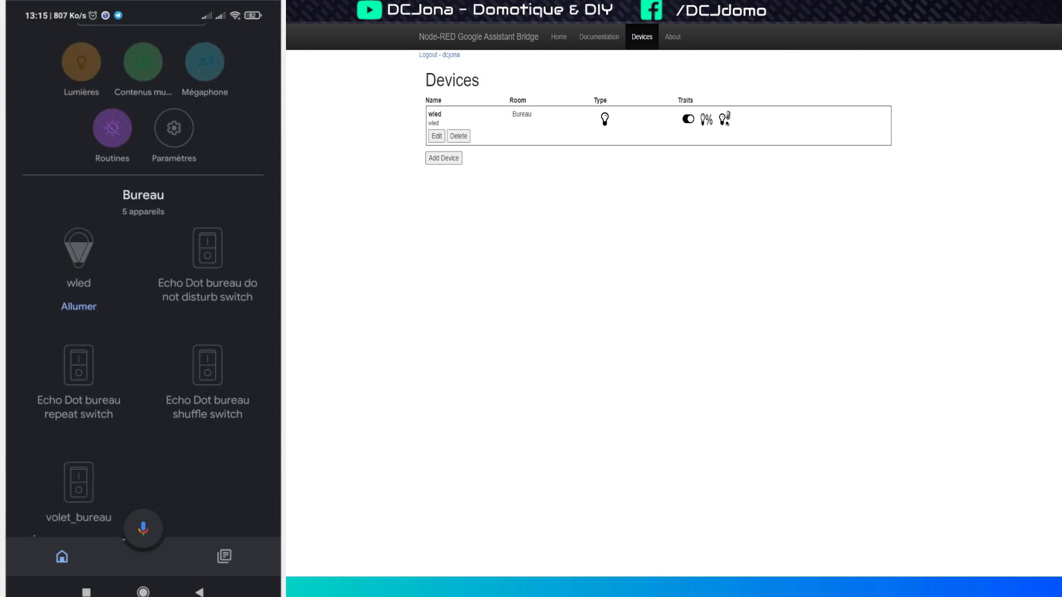
pyautogui.scroll(-1, 143, 276)
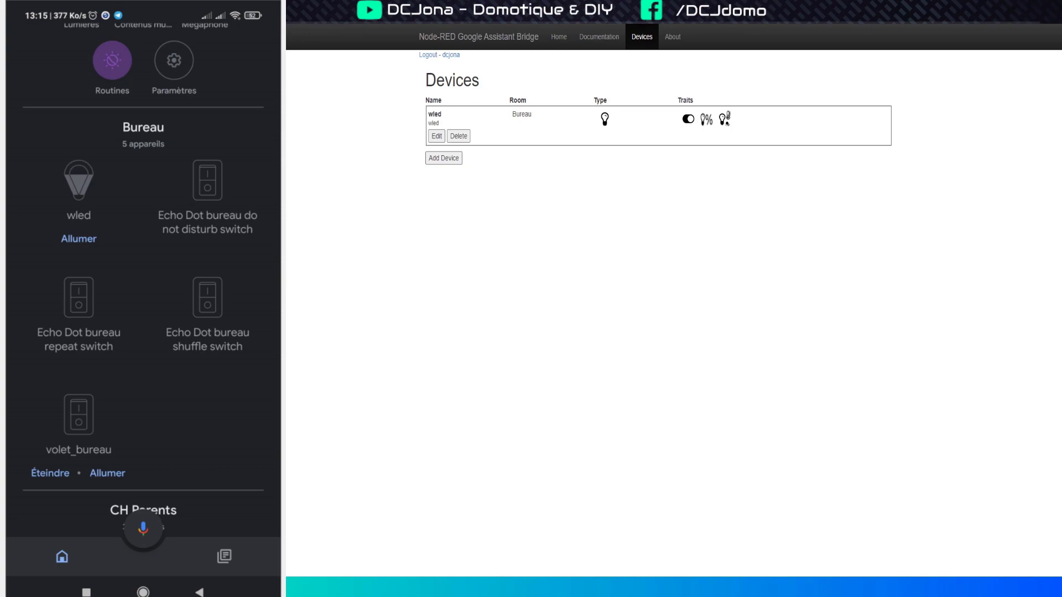
pyautogui.scroll(-1, 144, 276)
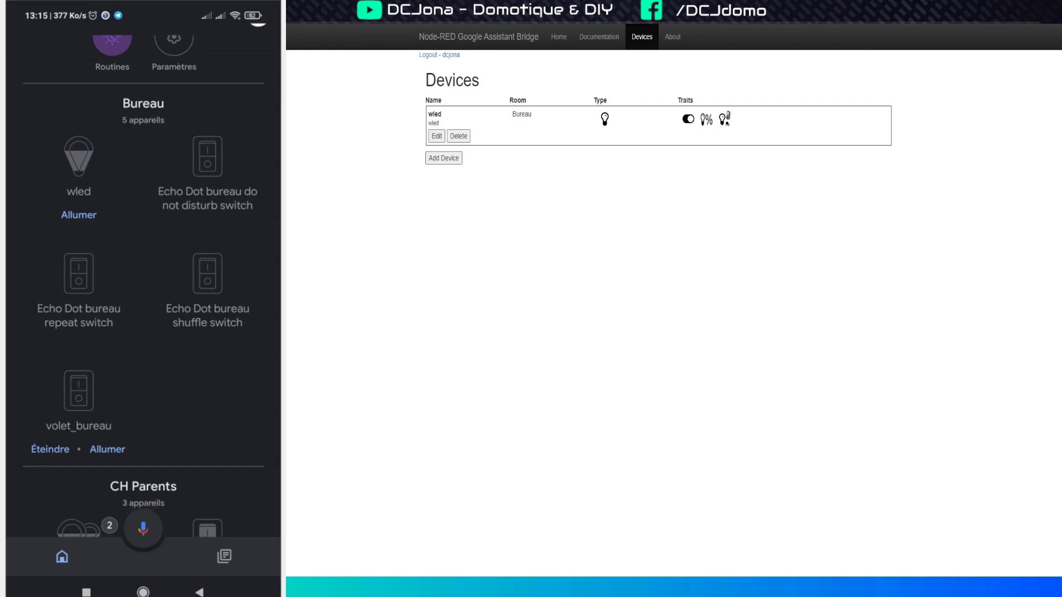
pyautogui.scroll(4, 143, 277)
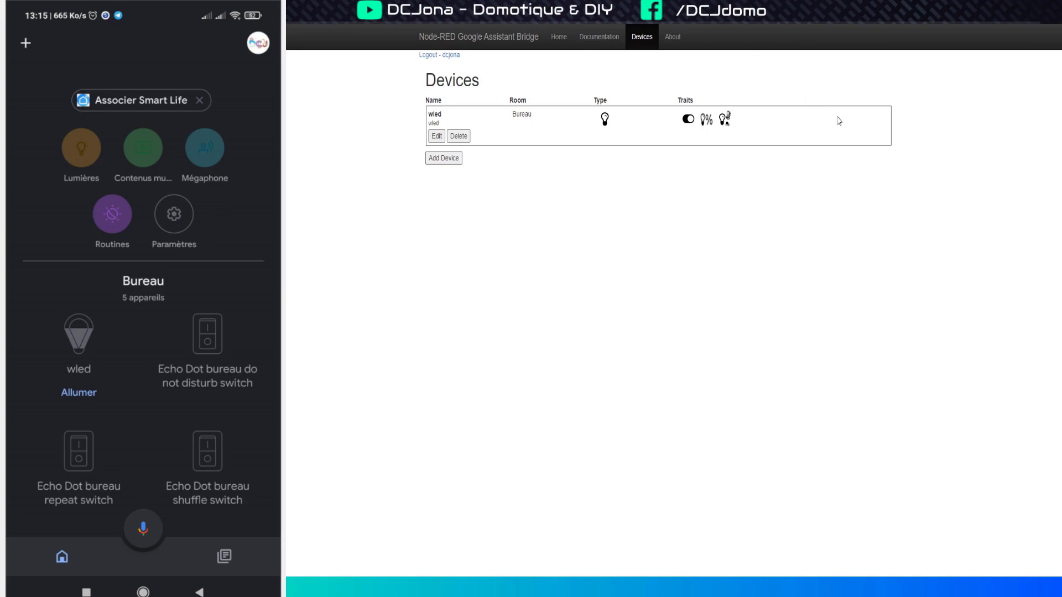
# Step: Switch to the desktop browser, leave full screen, and restore the closed Node-RED editor page without keeping the blank page
pyautogui.press('F11')
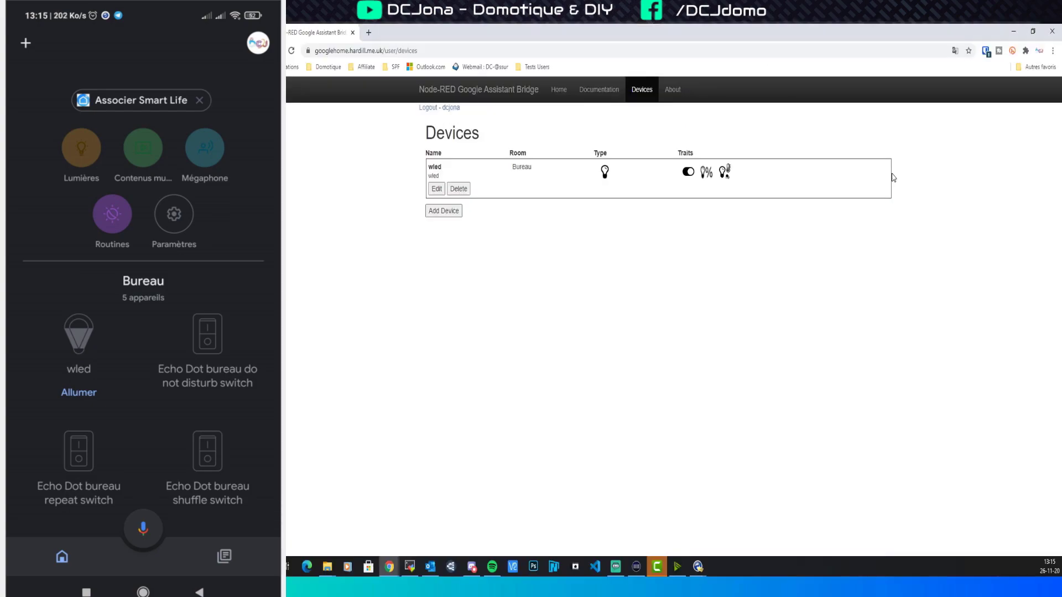
pyautogui.click(372, 35)
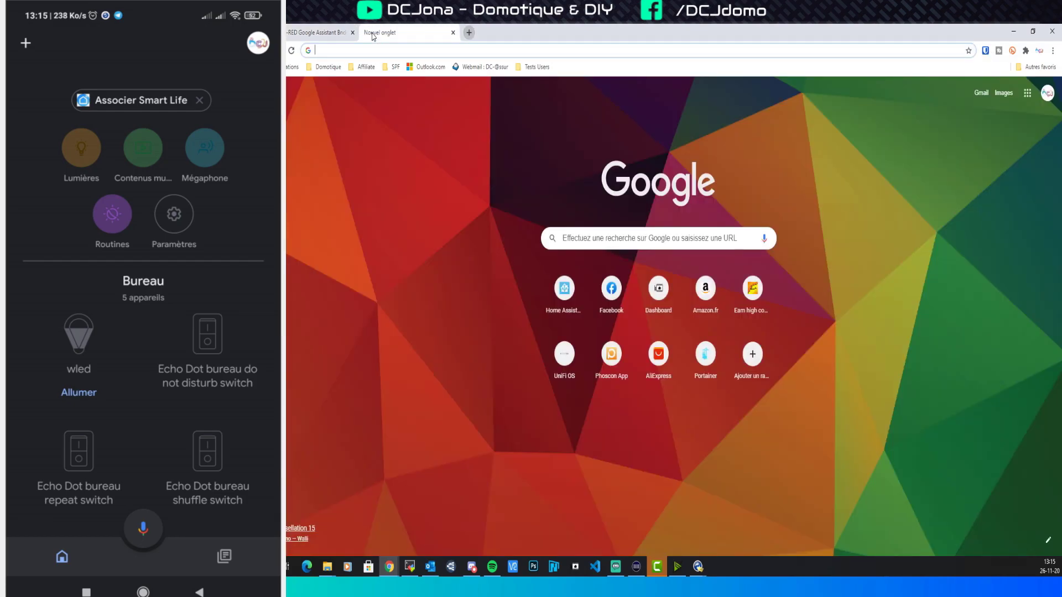
pyautogui.hotkey('ctrl', 'shift', 't')
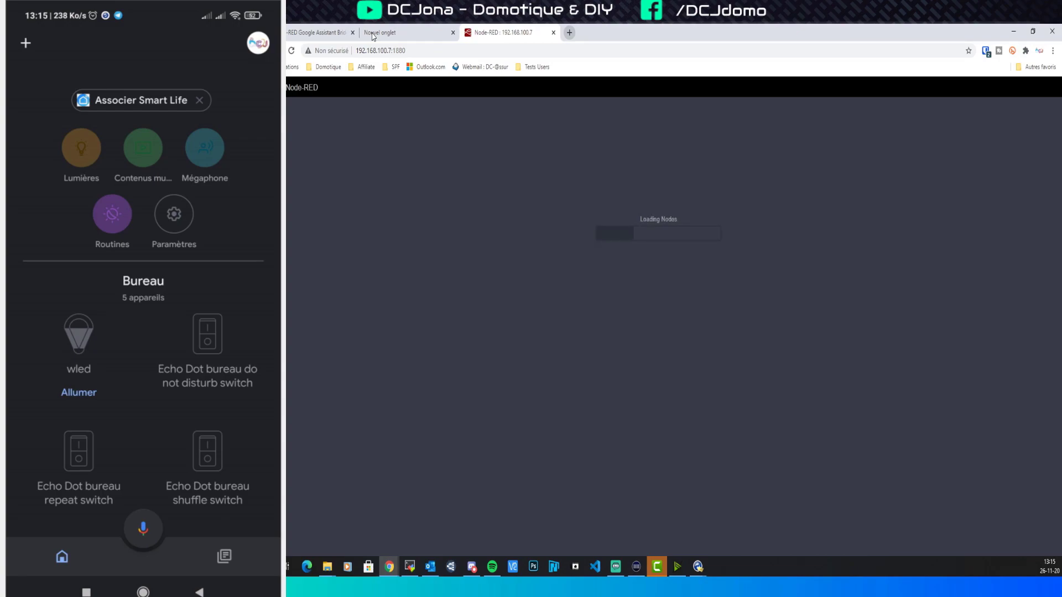
pyautogui.click(453, 32)
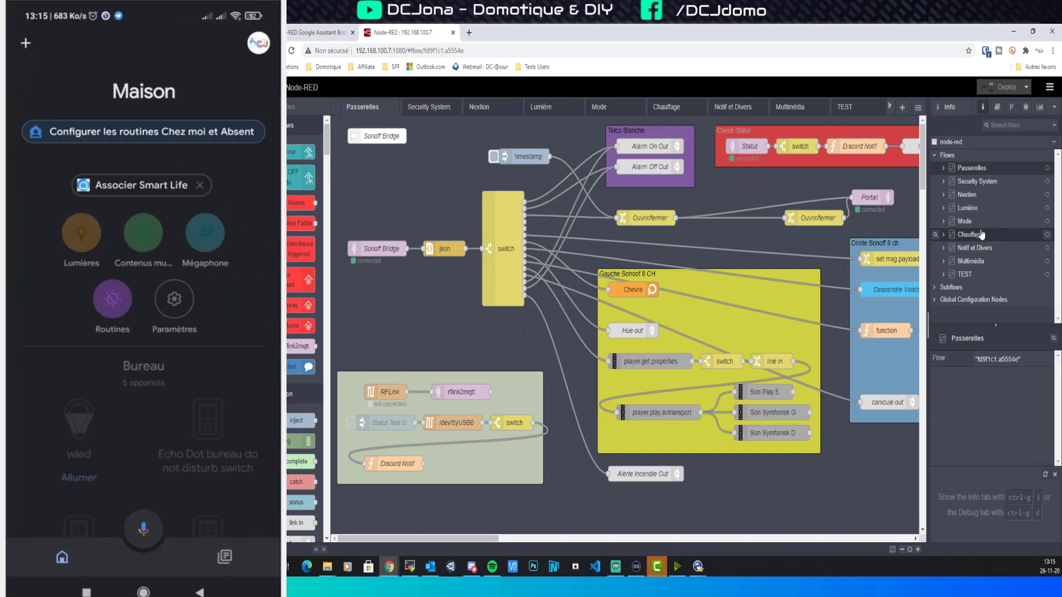
# Step: Open the TEST flow and select its Spot node
pyautogui.click(861, 113)
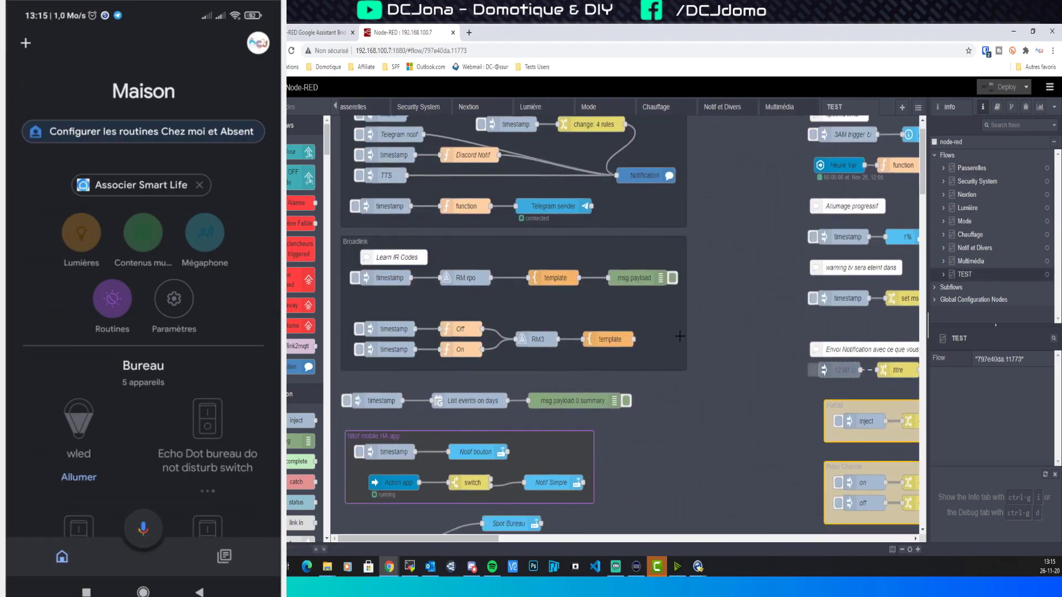
pyautogui.scroll(-3, 680, 339)
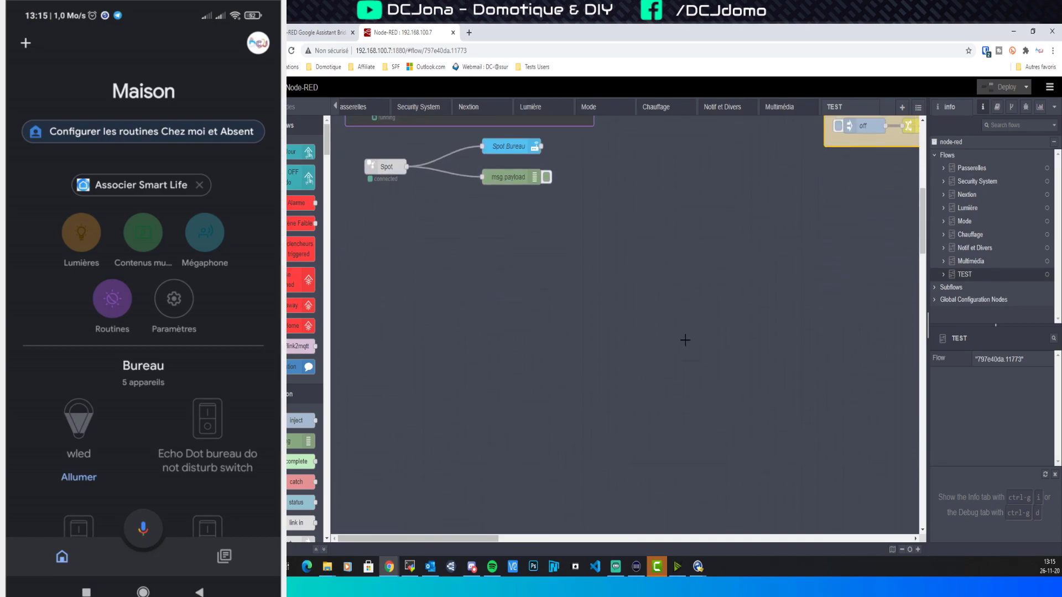
pyautogui.click(384, 166)
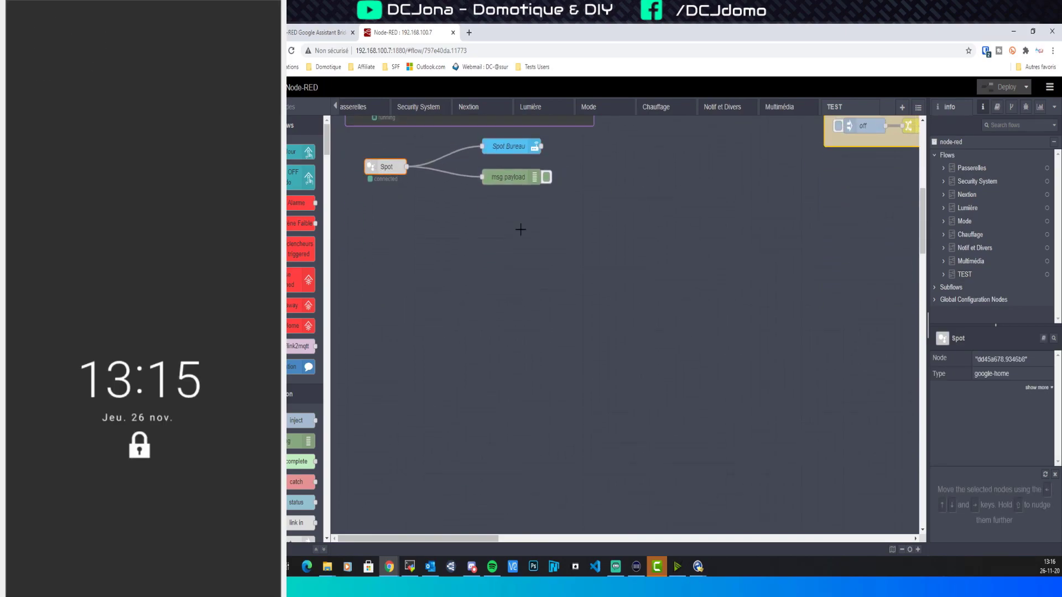
# Step: Search the installed palette modules for "googl", highlight the name node-red-contrib-googlehome, and close the settings
pyautogui.click(1049, 87)
pyautogui.click(994, 264)
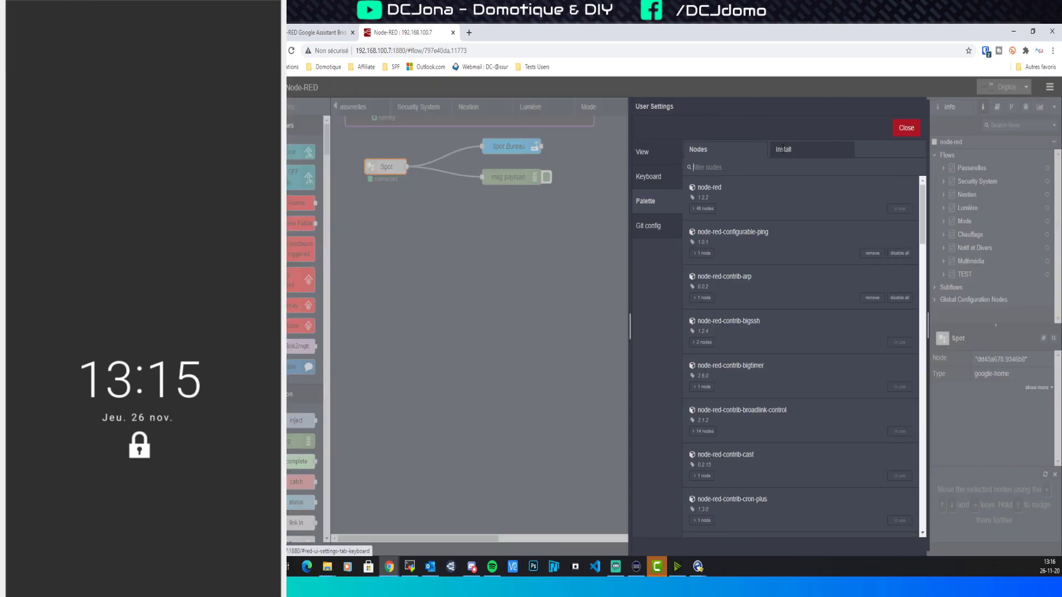
pyautogui.write('googl')
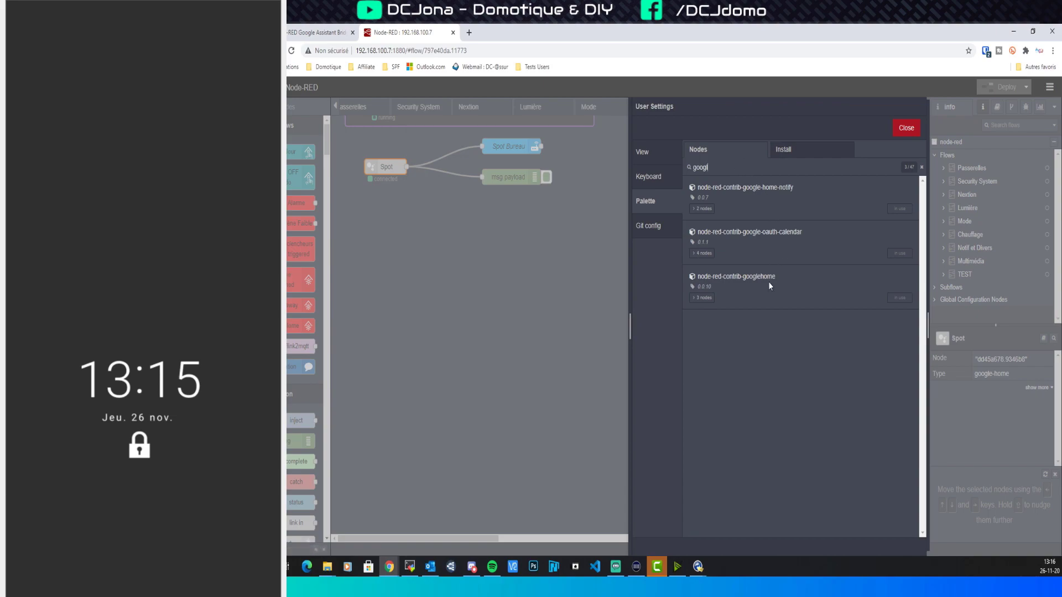
pyautogui.moveTo(777, 276); pyautogui.dragTo(694, 282)
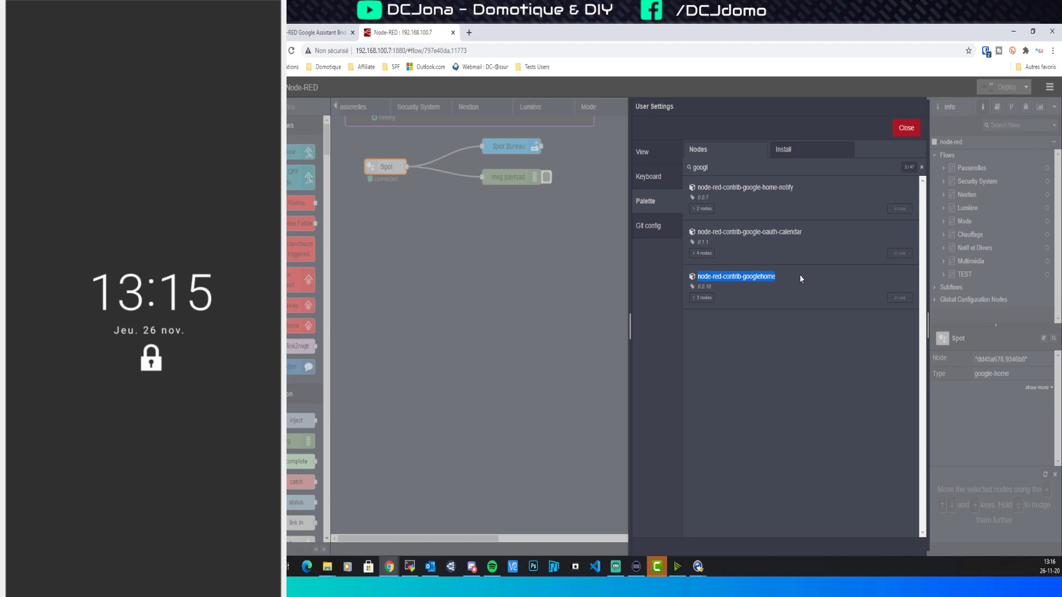
pyautogui.click(781, 280)
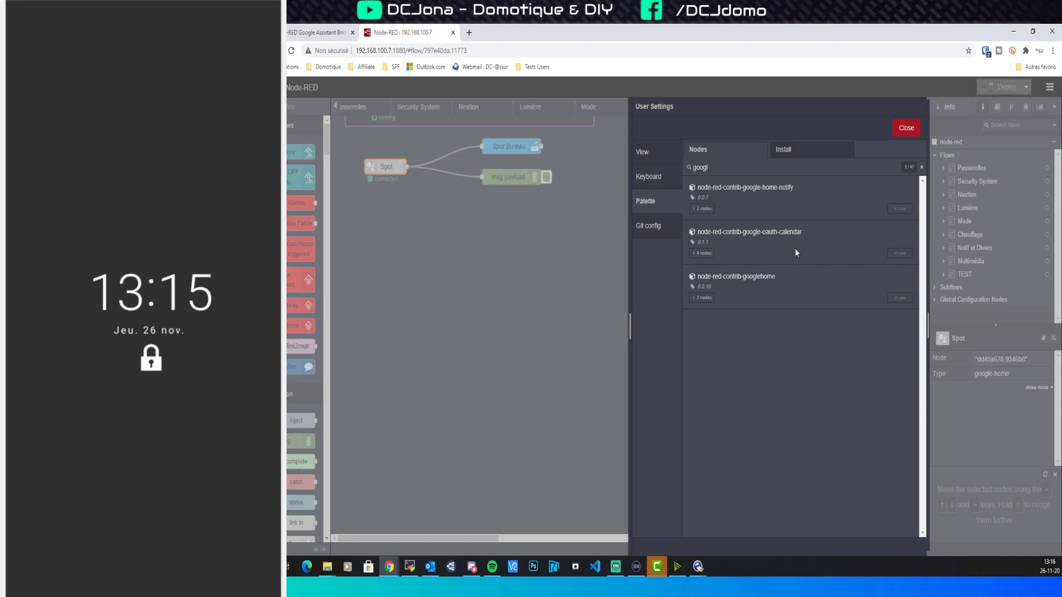
pyautogui.moveTo(776, 277); pyautogui.dragTo(698, 283)
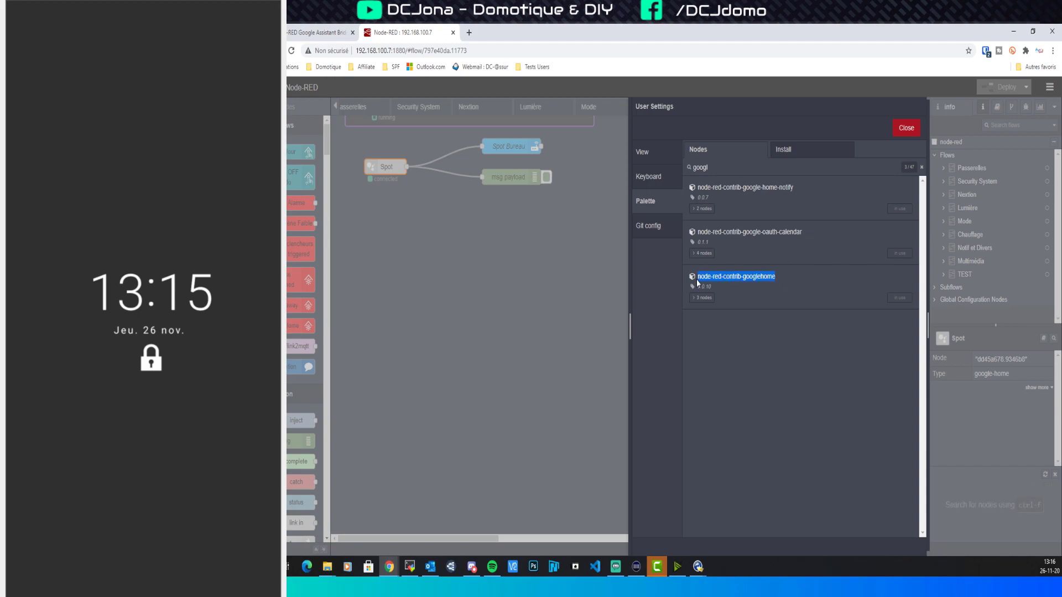
pyautogui.click(902, 130)
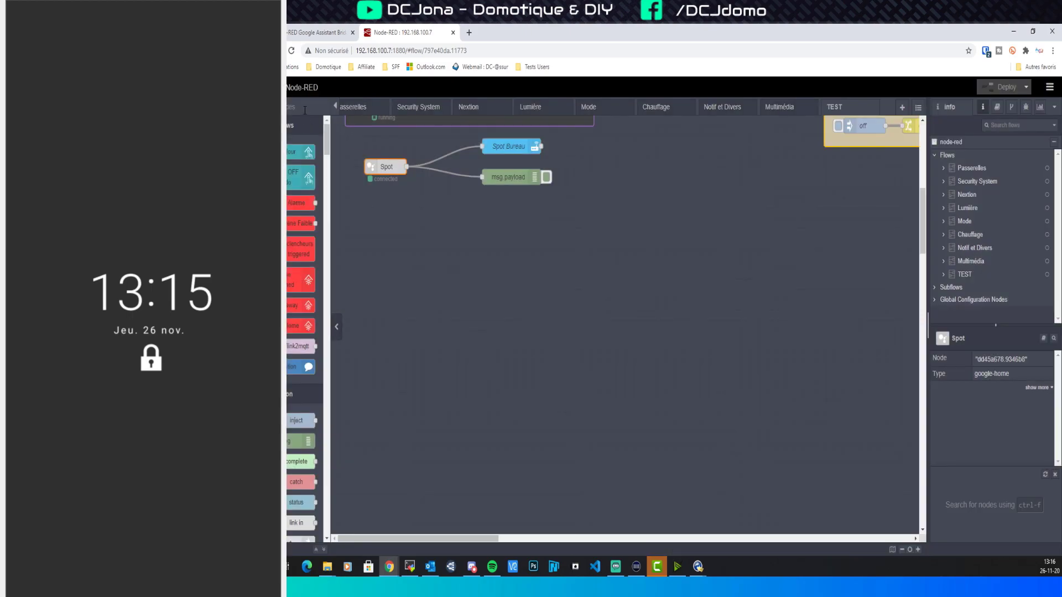
# Step: Filter the node palette by "google" and place a google home node below the Spot node in the TEST flow
pyautogui.click(304, 110)
pyautogui.write('google')
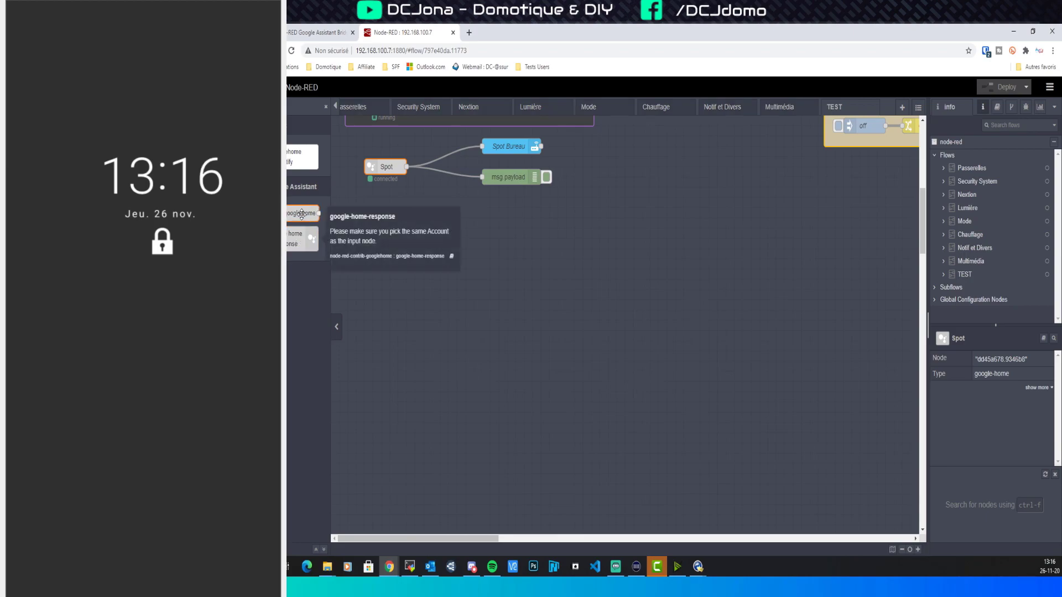
pyautogui.moveTo(302, 213); pyautogui.dragTo(396, 231)
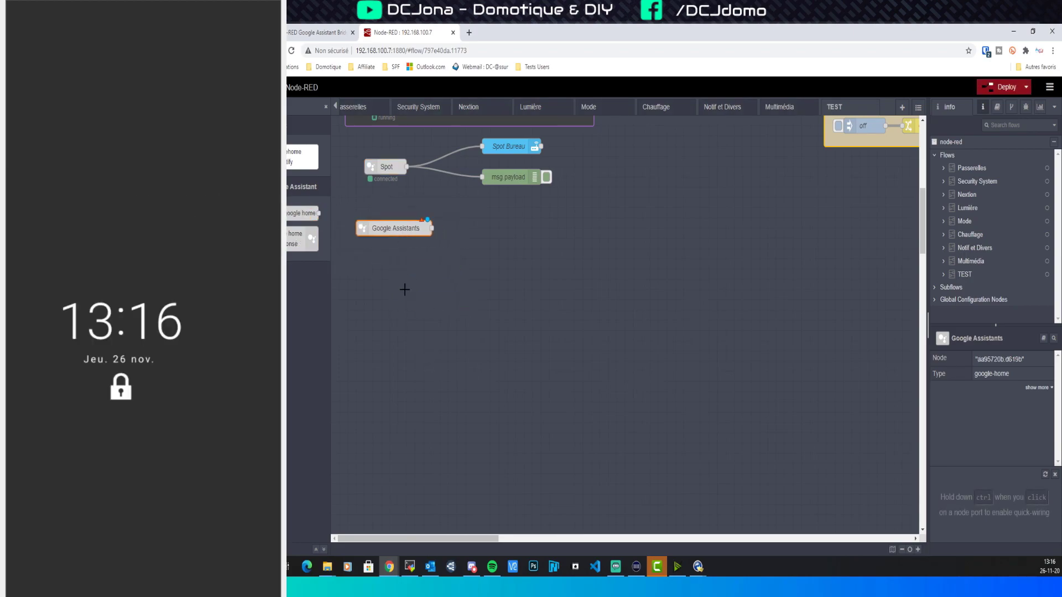
# Step: Assign the existing account to the Google Assistants node and update that account's configuration, without adding a new one
pyautogui.doubleClick(400, 230)
pyautogui.click(856, 187)
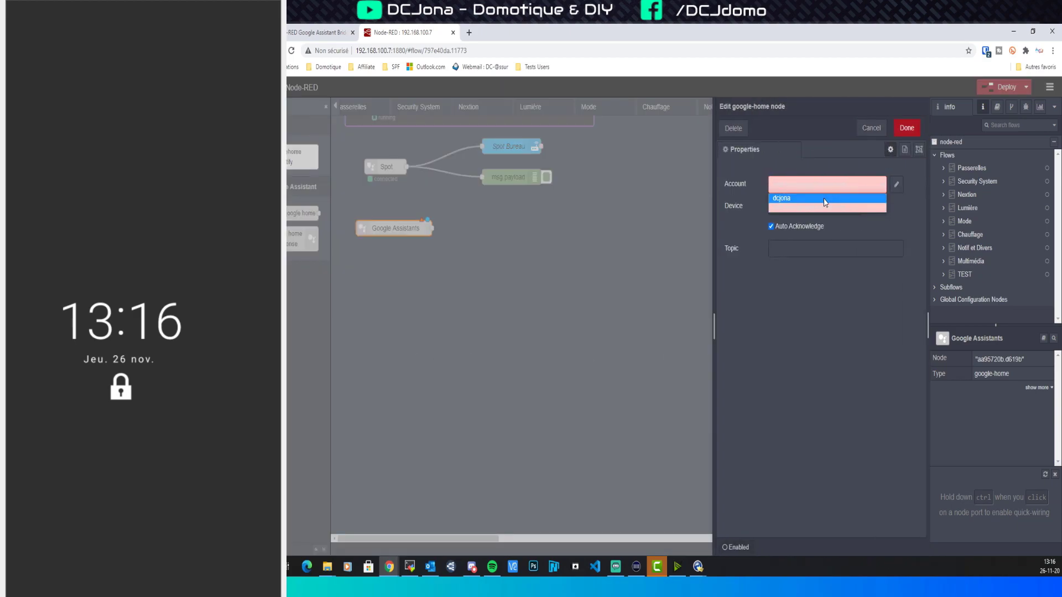
pyautogui.click(826, 202)
pyautogui.click(898, 186)
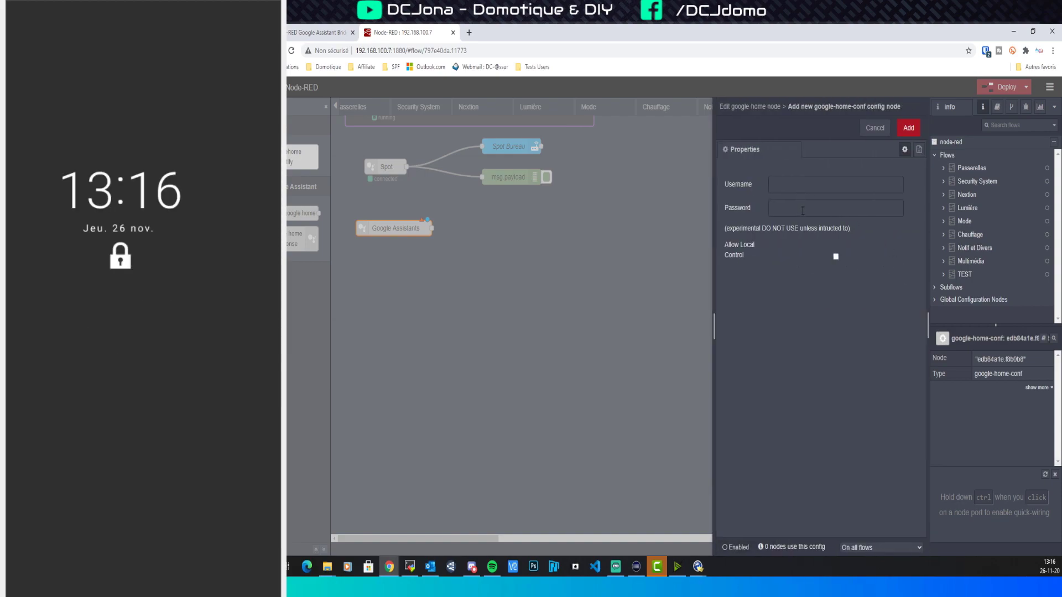
pyautogui.click(875, 128)
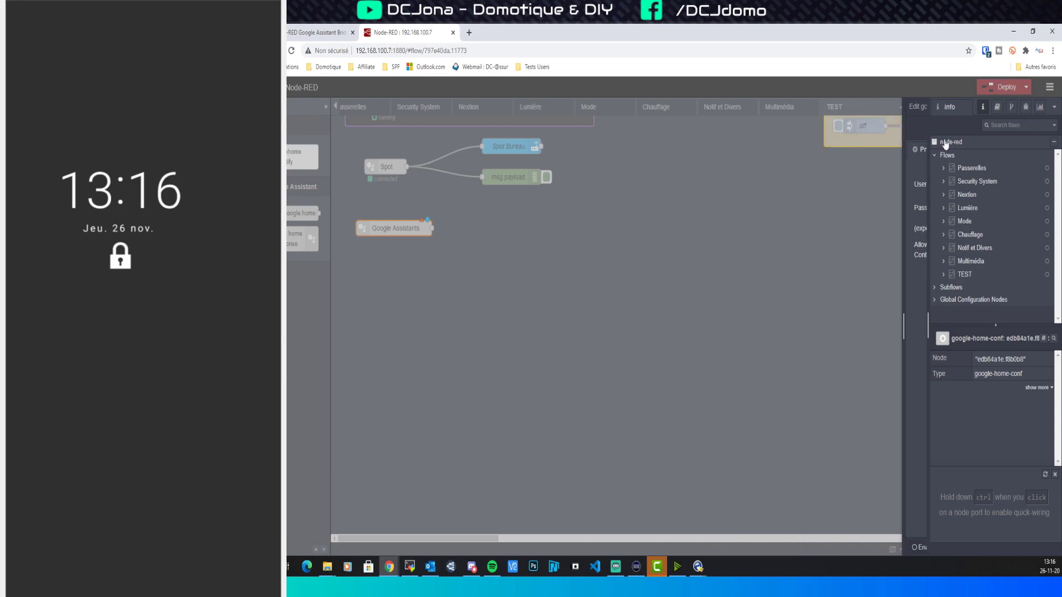
pyautogui.click(827, 184)
pyautogui.click(818, 200)
pyautogui.click(895, 186)
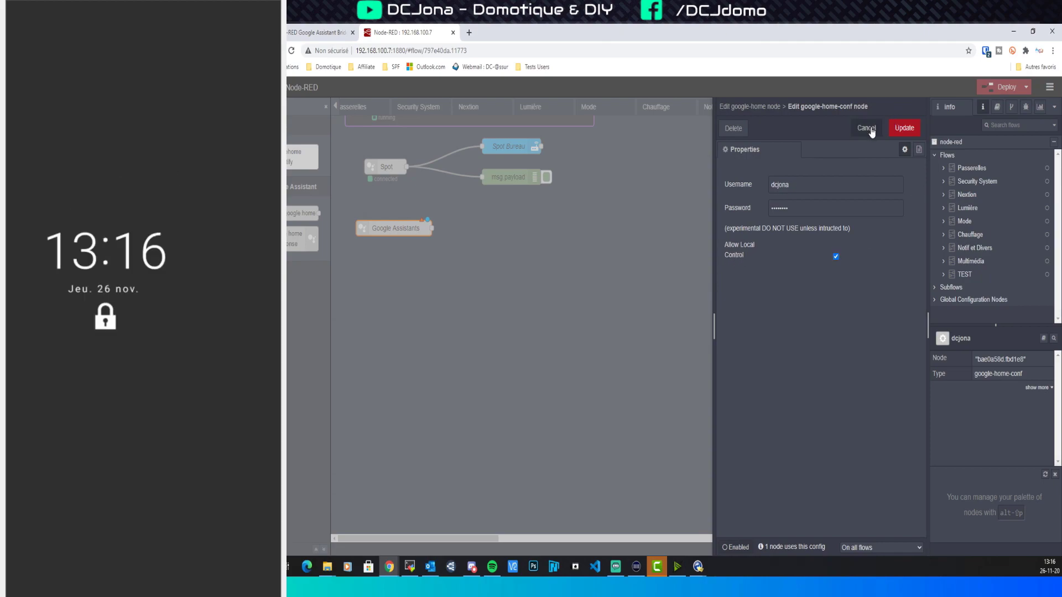
pyautogui.click(899, 129)
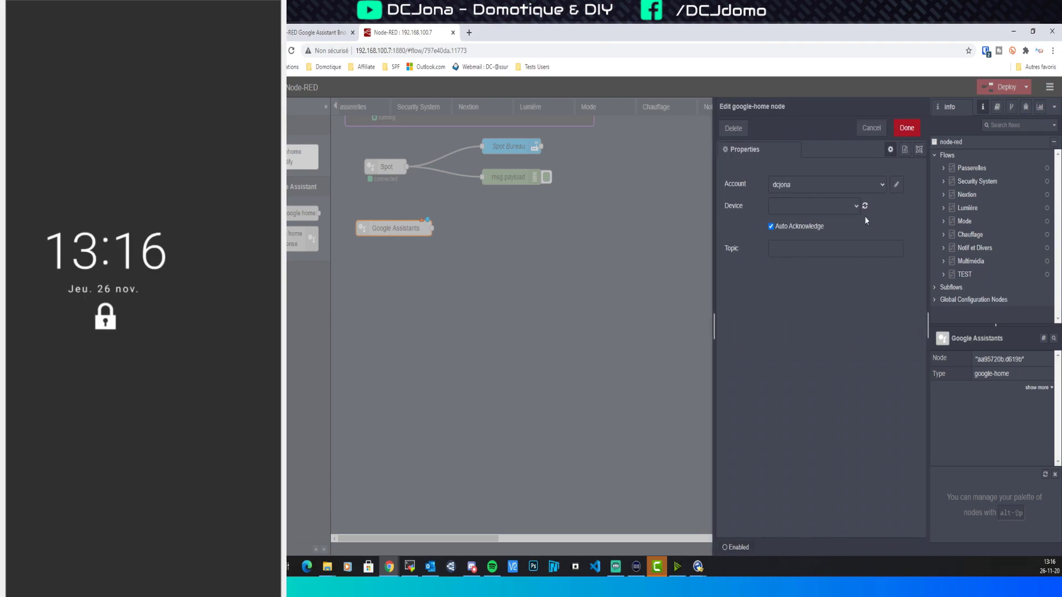
# Step: Refresh the Google Assistants node's device list, choose the wled device, and save the node
pyautogui.click(864, 207)
pyautogui.click(857, 207)
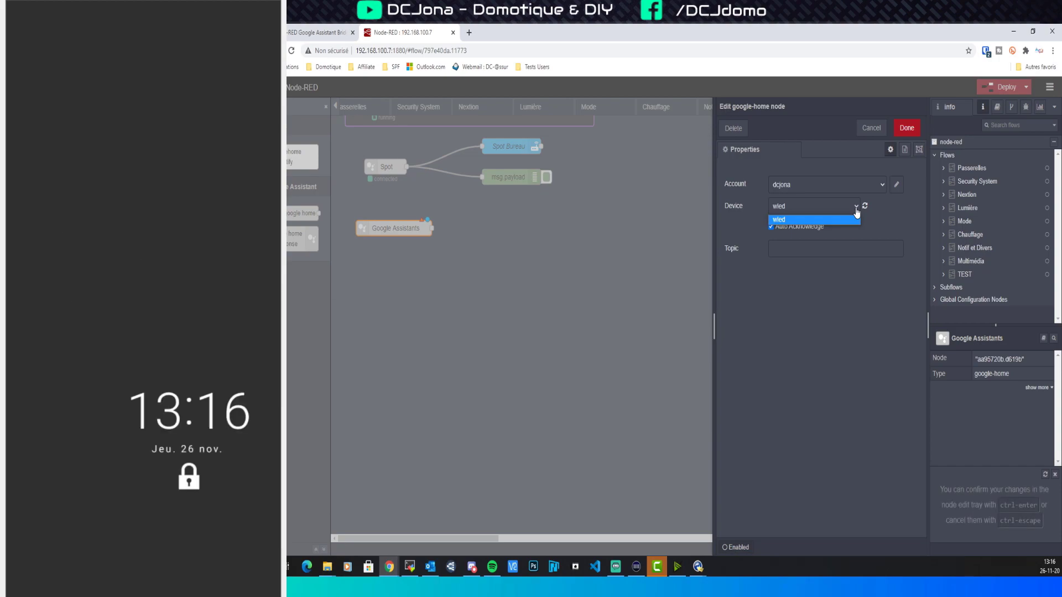
pyautogui.click(850, 220)
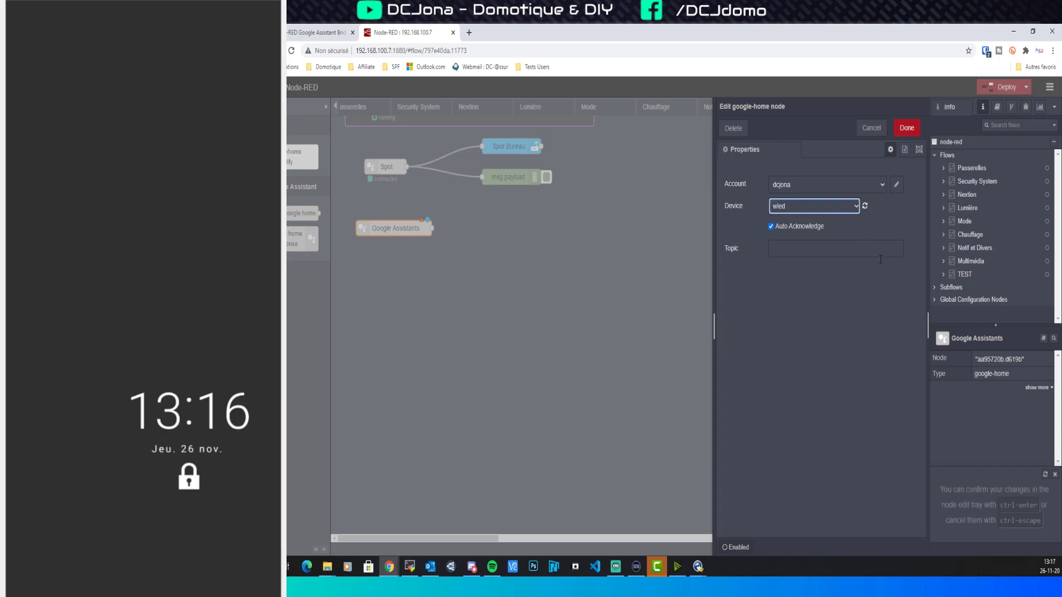
pyautogui.click(906, 127)
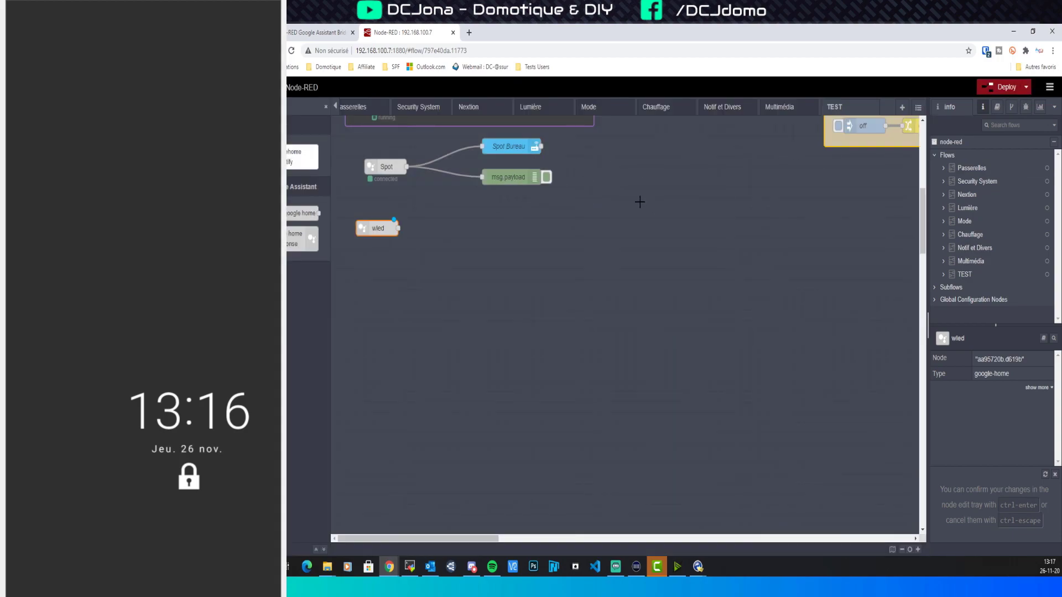
# Step: Add a debug node beside the wled node, wire wled to it, and deploy the flow
pyautogui.scroll(10, 302, 266)
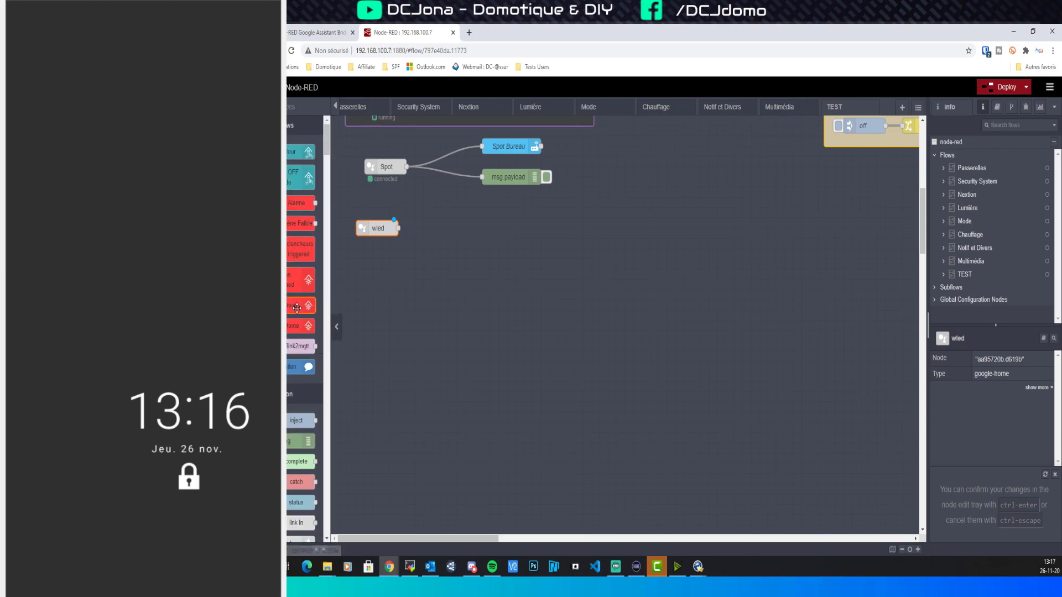
pyautogui.moveTo(298, 287); pyautogui.dragTo(496, 228)
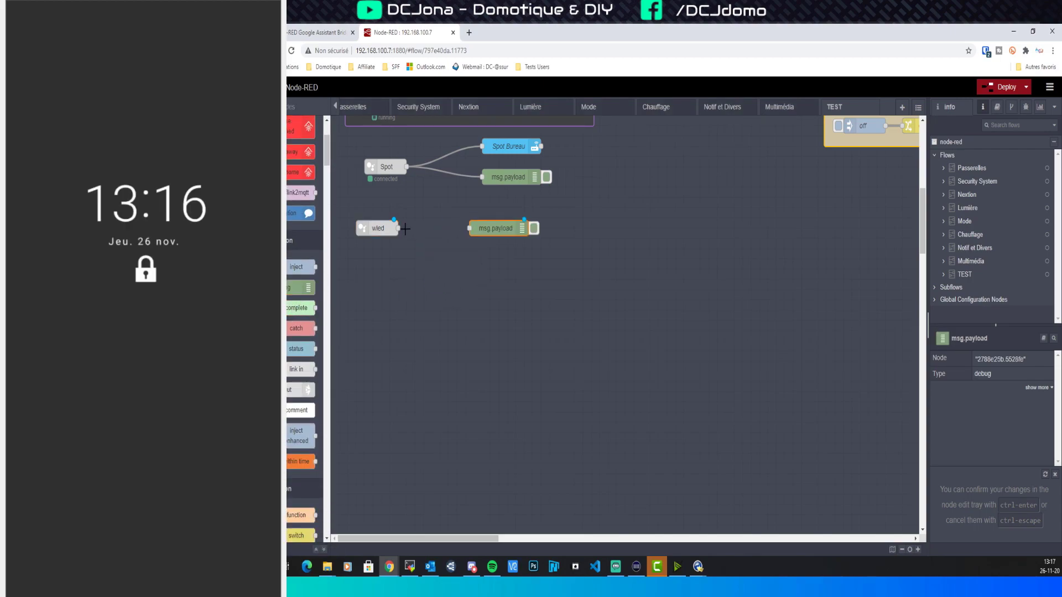
pyautogui.moveTo(399, 229)
pyautogui.mouseDown()
pyautogui.moveTo(473, 229)
pyautogui.moveTo(451, 204)
pyautogui.moveTo(458, 213)
pyautogui.mouseUp()
pyautogui.click(1003, 87)
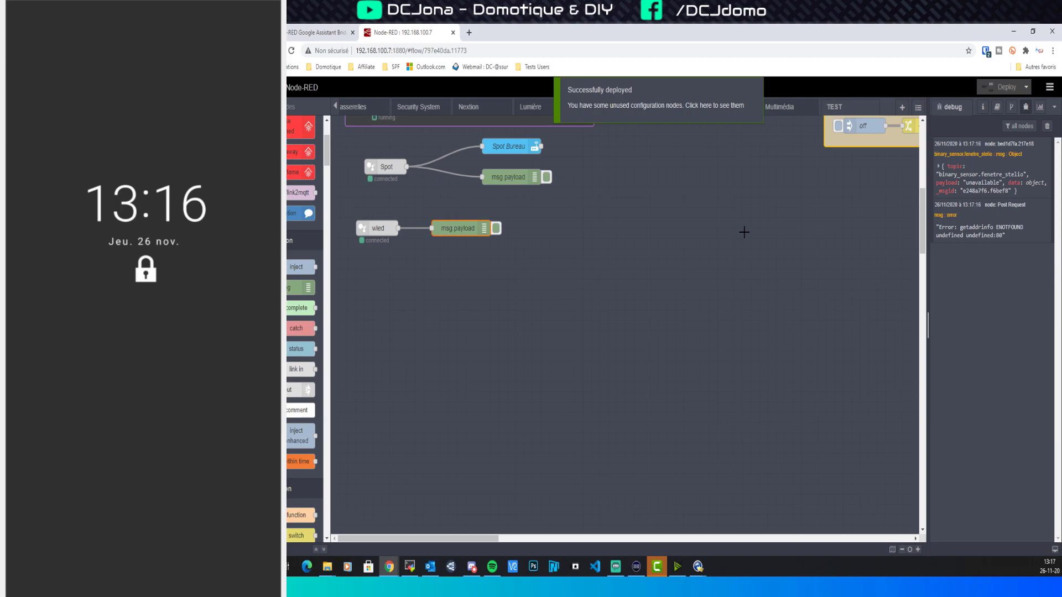
# Step: Clear the debug log and examine the command and parameters of wled's on and off messages
pyautogui.click(1045, 126)
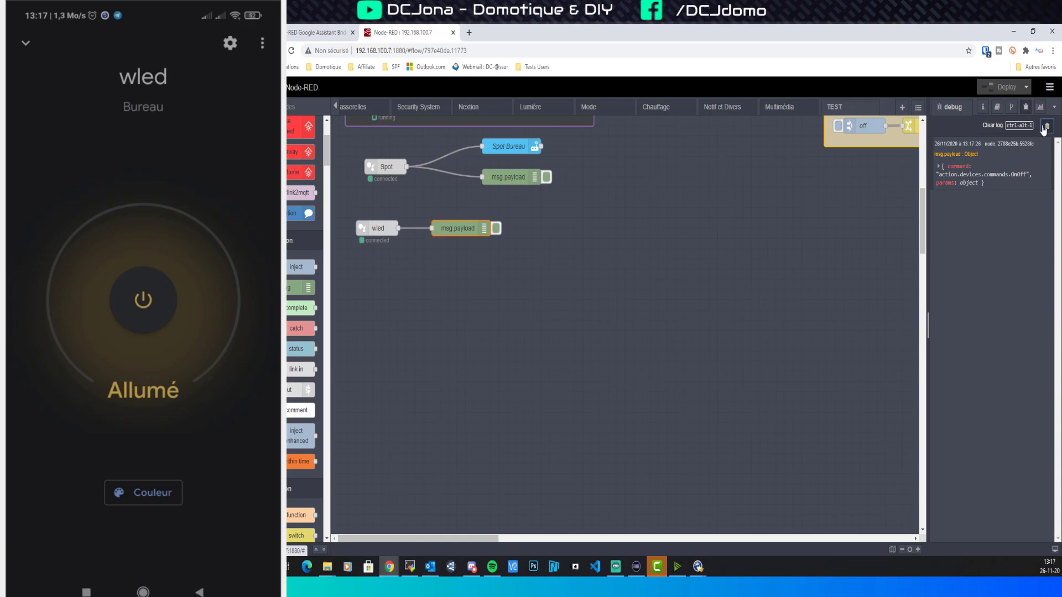
pyautogui.click(938, 168)
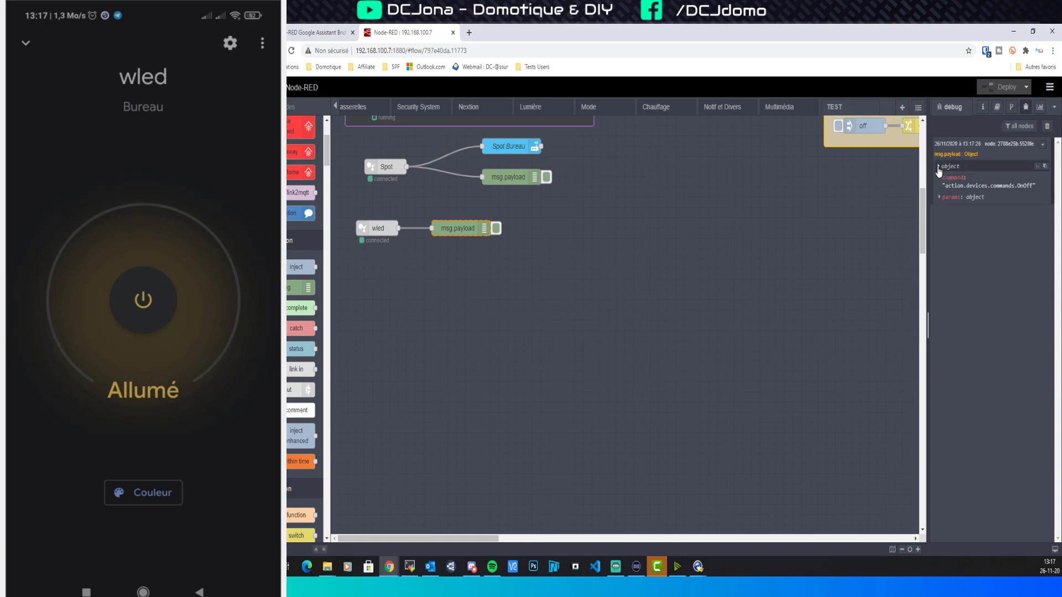
pyautogui.click(940, 197)
pyautogui.moveTo(949, 209); pyautogui.dragTo(1021, 189)
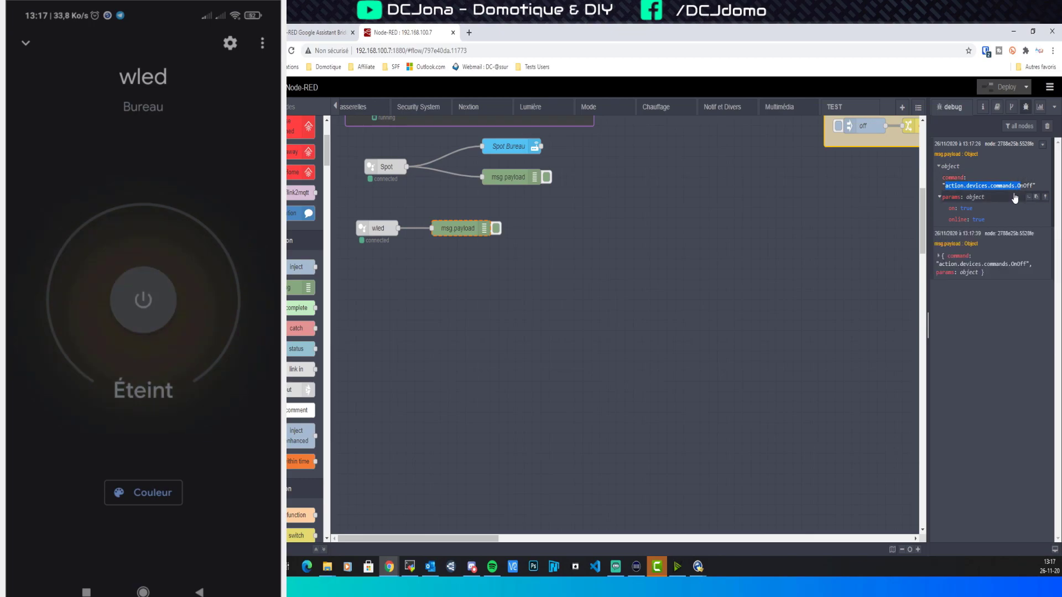
pyautogui.click(940, 257)
pyautogui.click(940, 287)
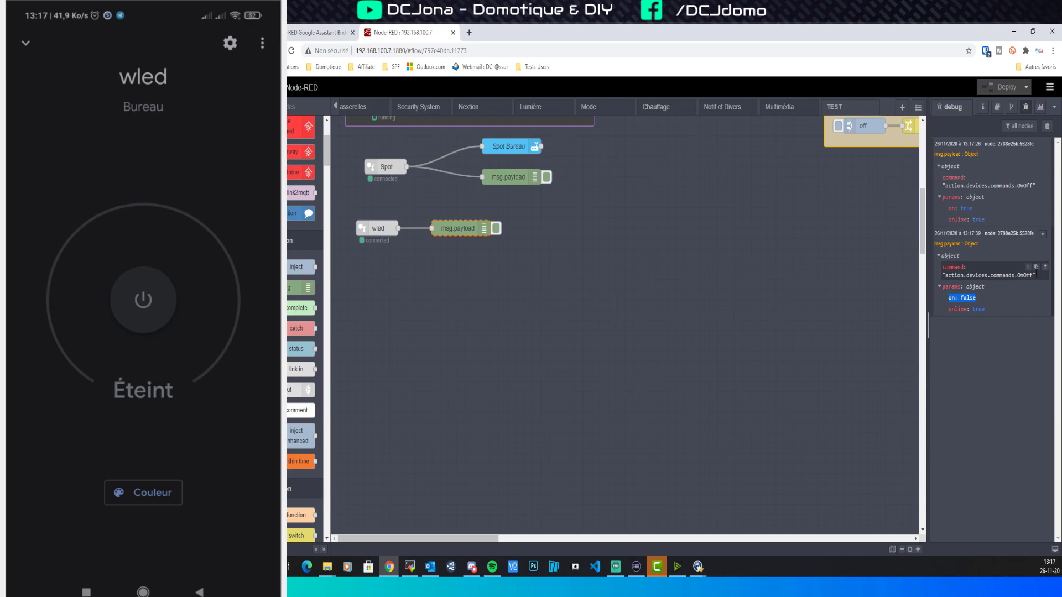
# Step: Filter the node palette by "wled" and place a wled2 node just below the debug node connected to wled
pyautogui.click(288, 105)
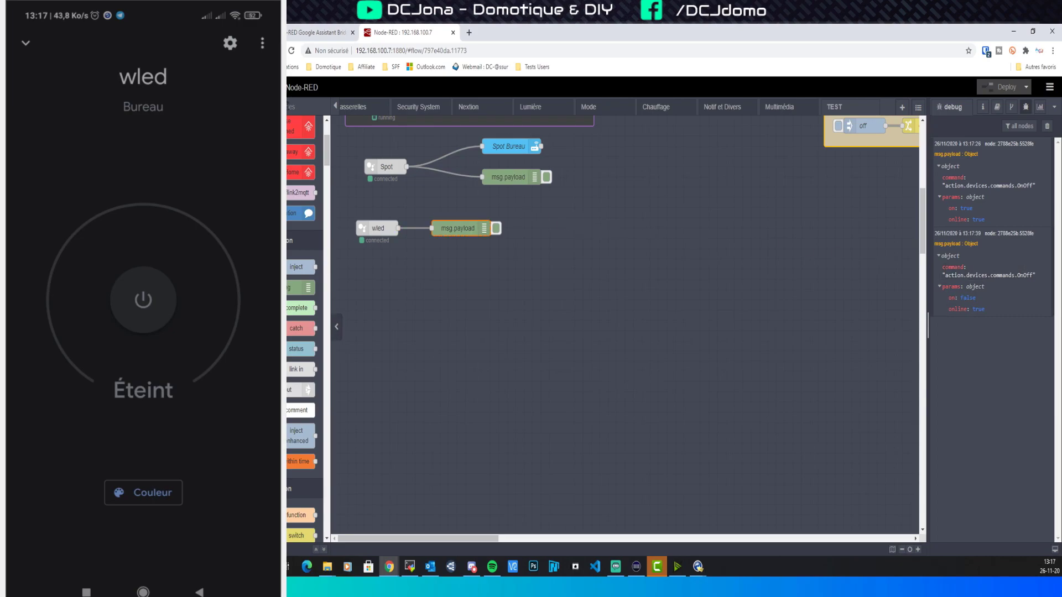
pyautogui.write('wled')
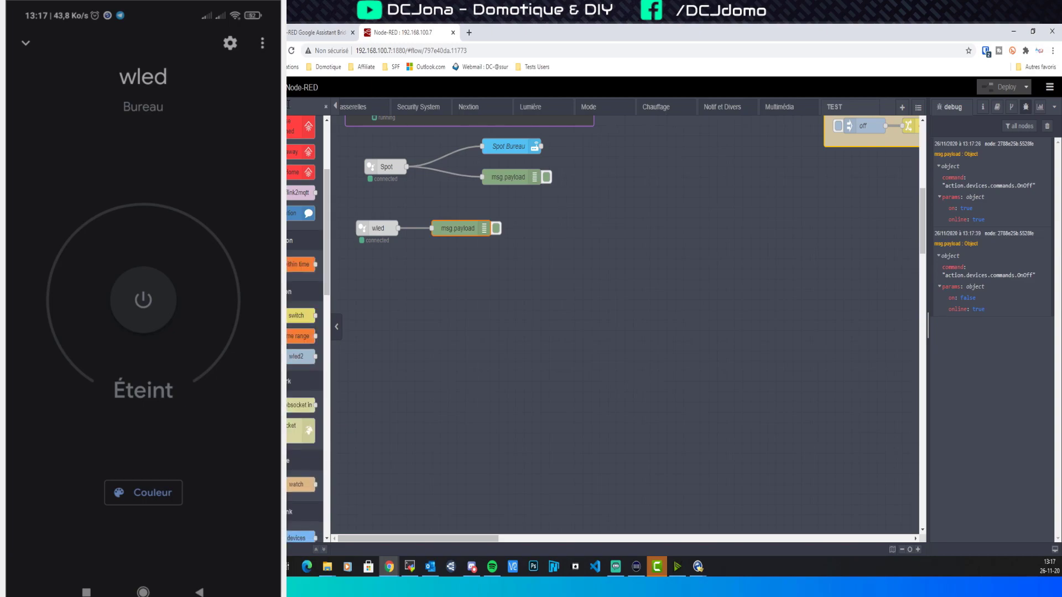
pyautogui.moveTo(302, 153); pyautogui.dragTo(474, 268)
pyautogui.moveTo(464, 231); pyautogui.dragTo(472, 222)
pyautogui.moveTo(478, 271); pyautogui.dragTo(508, 251)
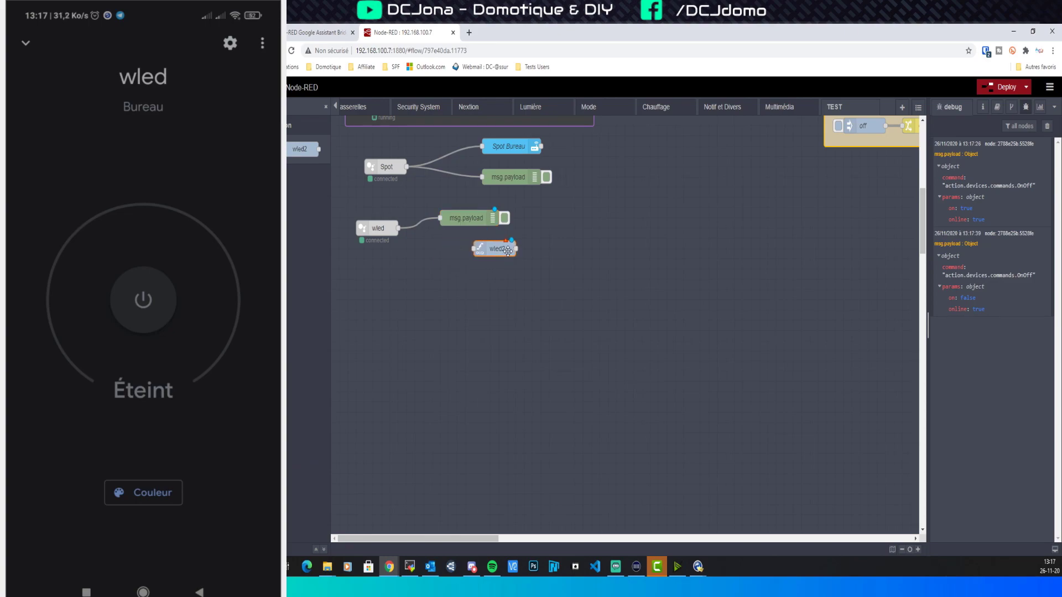
pyautogui.moveTo(450, 221); pyautogui.dragTo(467, 221)
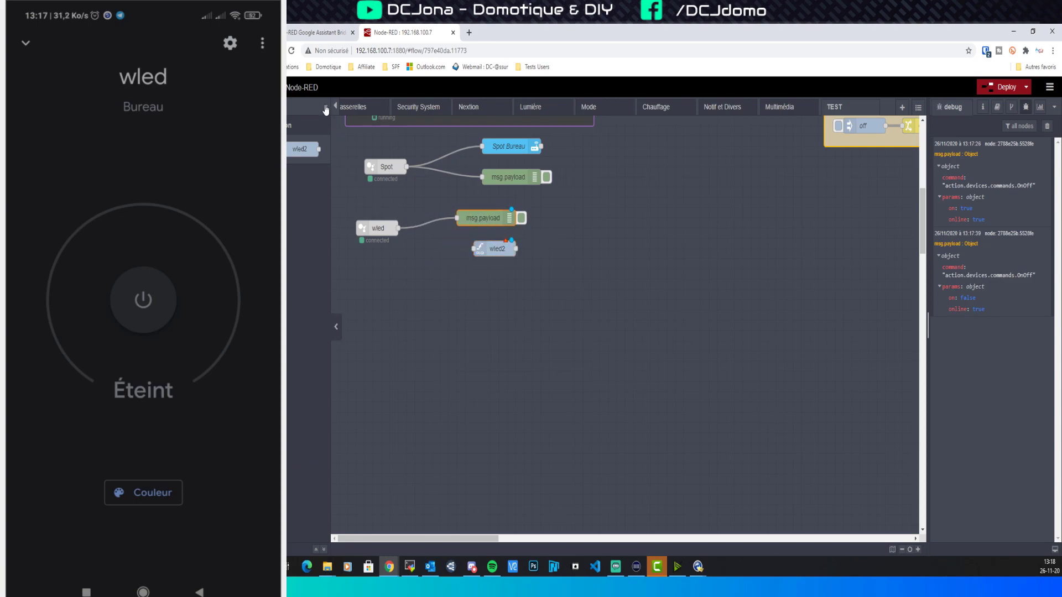
# Step: Clear the palette filter, insert a switch node between wled and its debug node, and space out the debug and wled2 nodes
pyautogui.click(326, 107)
pyautogui.scroll(2, 292, 299)
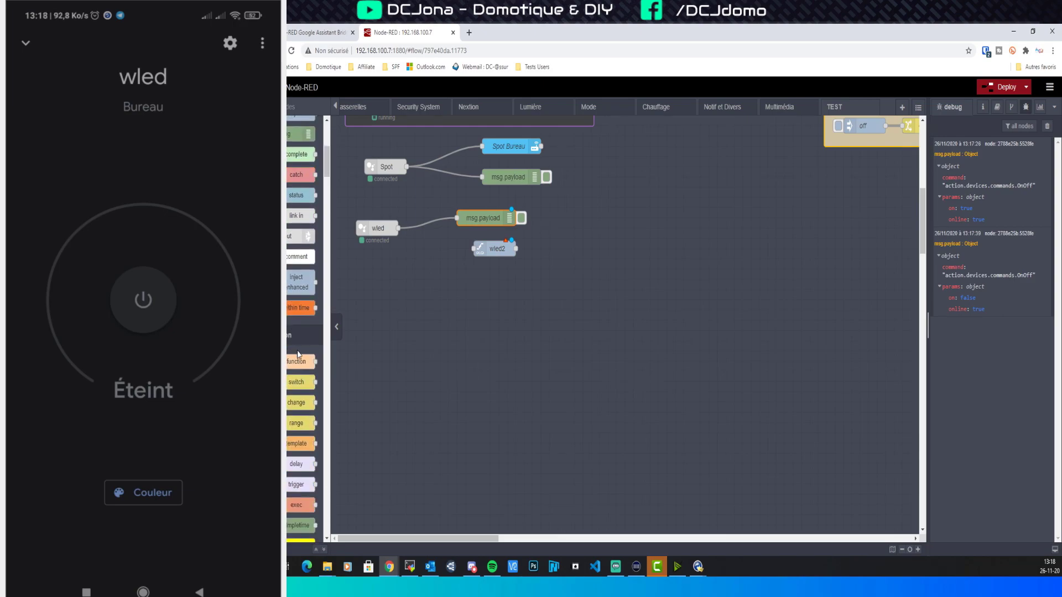
pyautogui.moveTo(296, 279); pyautogui.dragTo(441, 263)
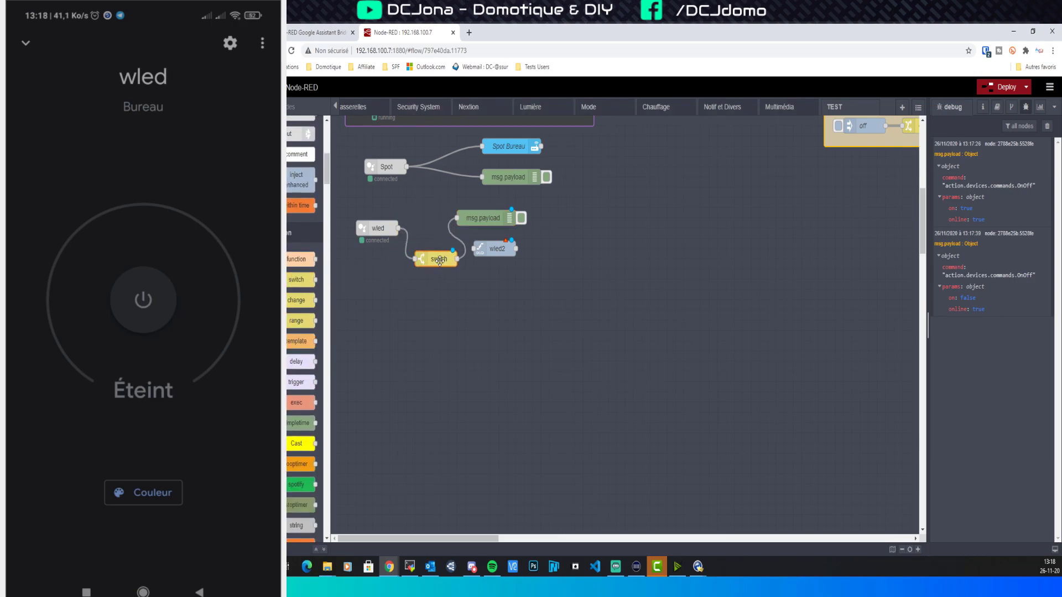
pyautogui.moveTo(500, 221); pyautogui.dragTo(559, 220)
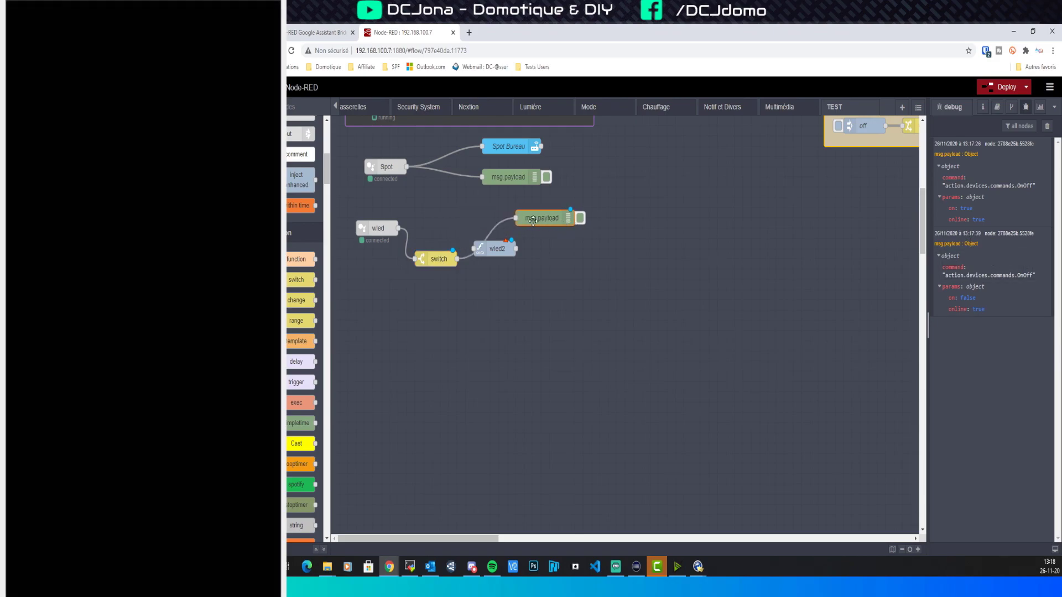
pyautogui.moveTo(496, 249); pyautogui.dragTo(536, 259)
# Step: Set the switch node's property to msg.payload.params.on and reopen the node to select that property path
pyautogui.doubleClick(434, 258)
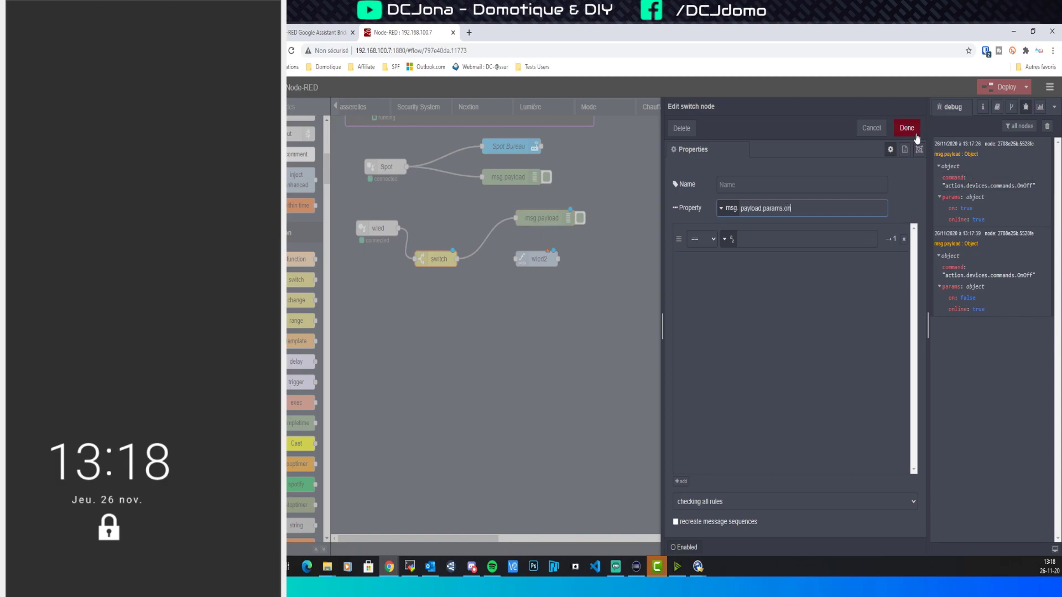
pyautogui.click(907, 128)
pyautogui.doubleClick(534, 258)
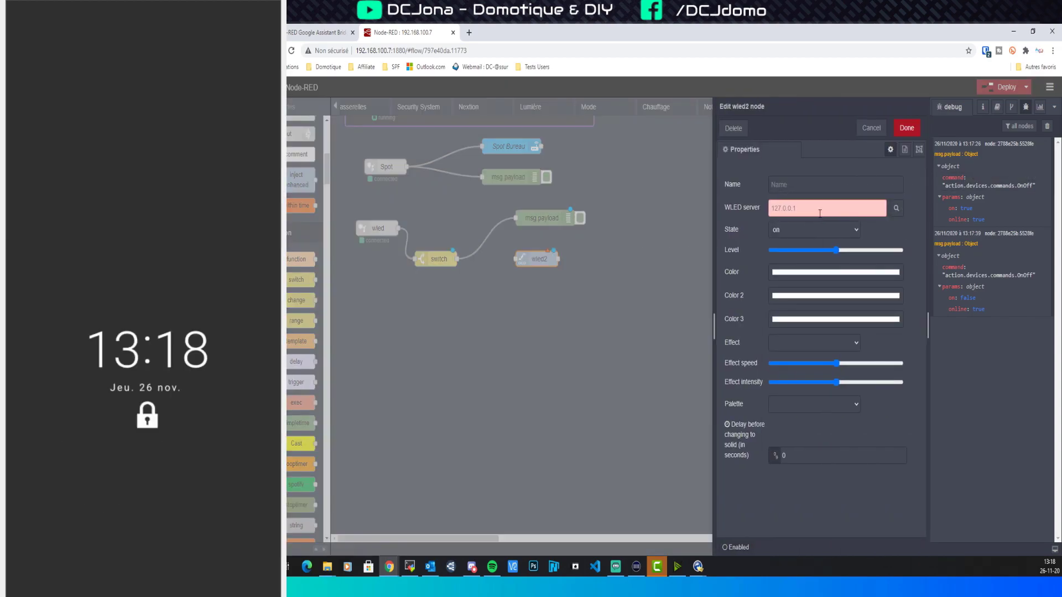
pyautogui.click(878, 126)
pyautogui.click(448, 260)
pyautogui.doubleClick(448, 260)
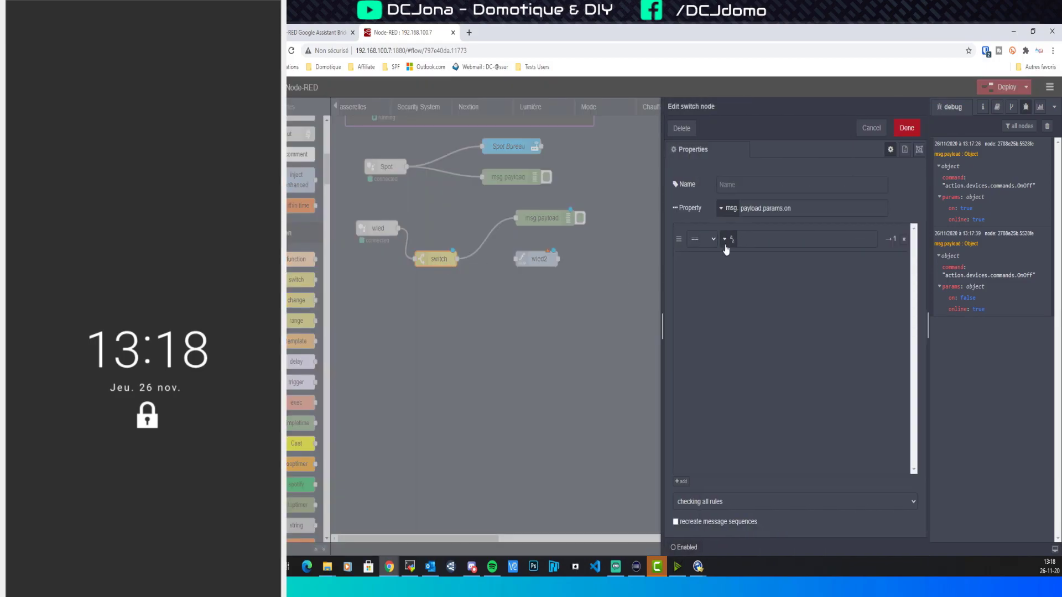
pyautogui.doubleClick(752, 203)
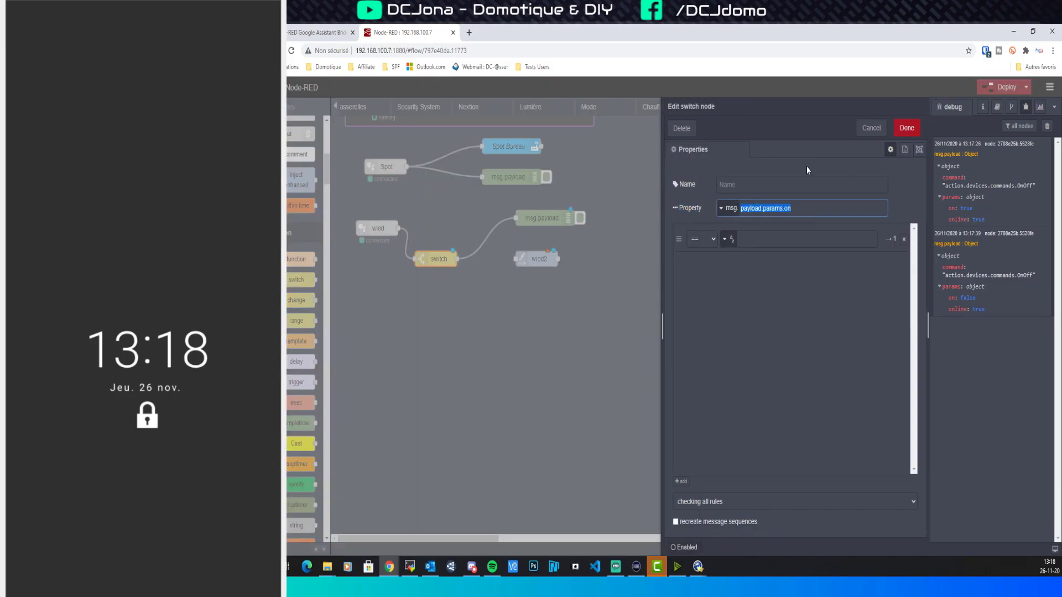
pyautogui.click(879, 132)
# Step: Wire wled directly to the debug node instead of the switch, set the debug output to msg.payload.params.on, and deploy despite the unconfigured wled2 node
pyautogui.moveTo(398, 228); pyautogui.dragTo(516, 218)
pyautogui.doubleClick(525, 218)
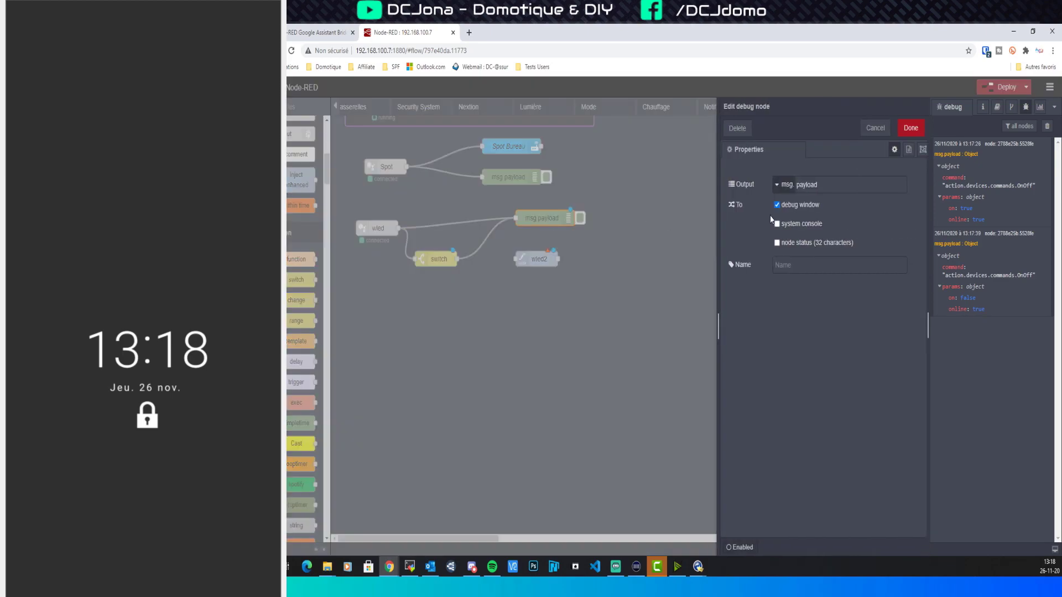
pyautogui.write('.params.on')
pyautogui.click(907, 128)
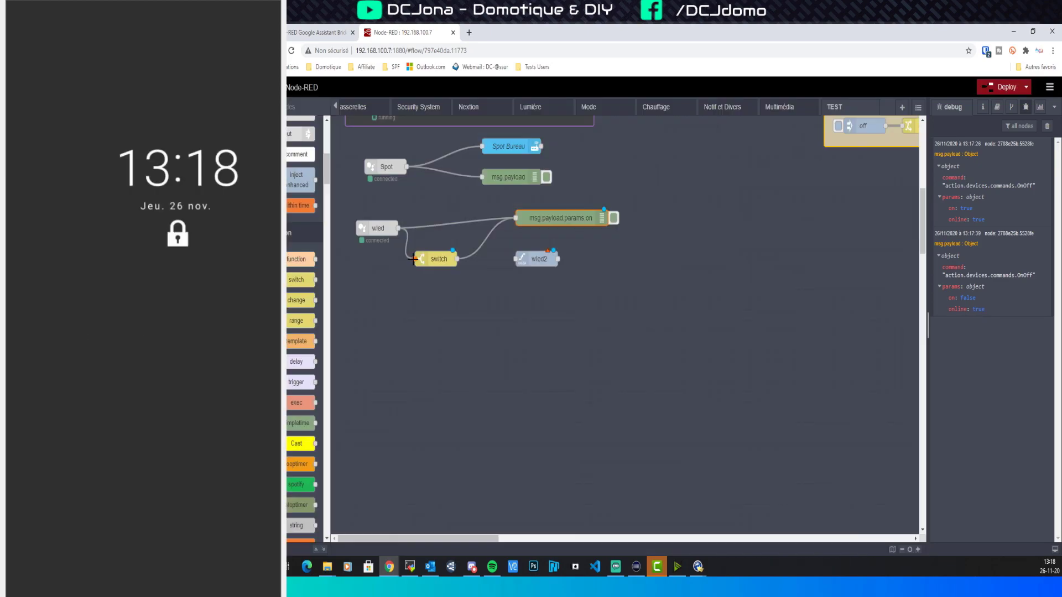
pyautogui.click(1004, 87)
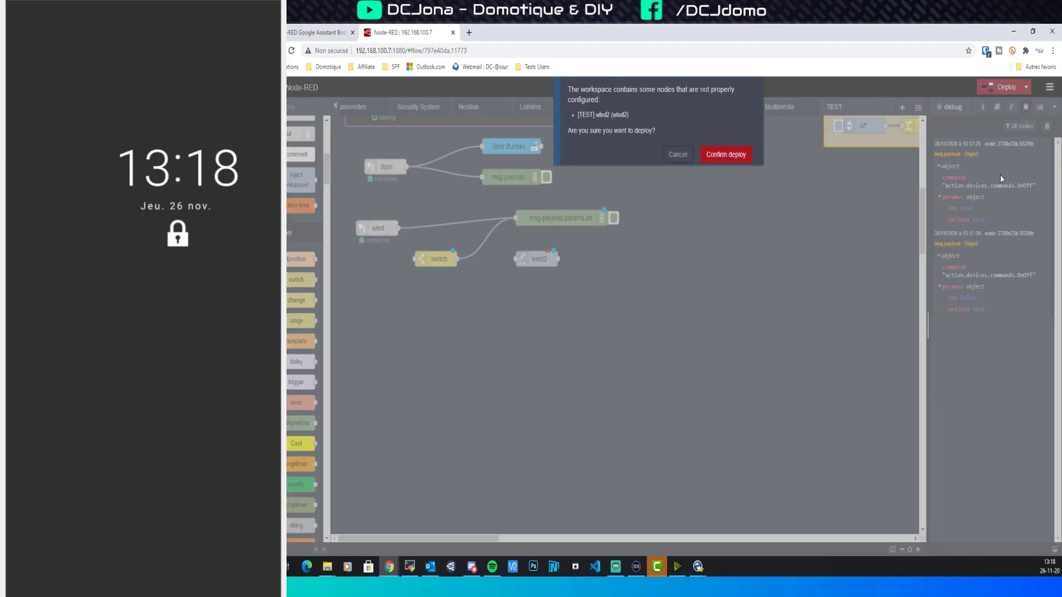
pyautogui.click(719, 156)
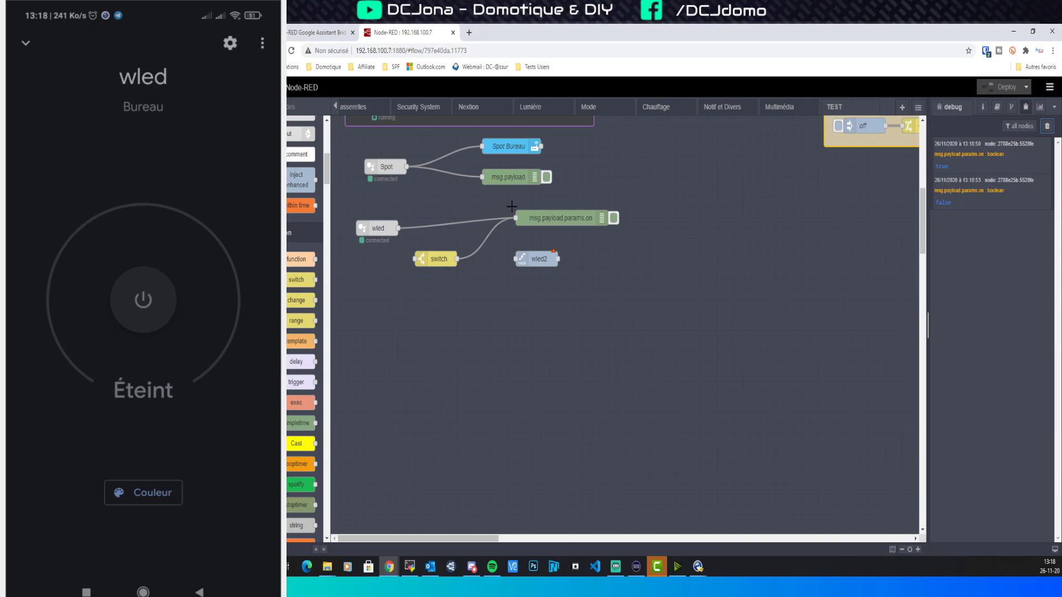
# Step: Delete the direct wire from wled to the debug node and connect wled to the switch node's input
pyautogui.click(425, 226)
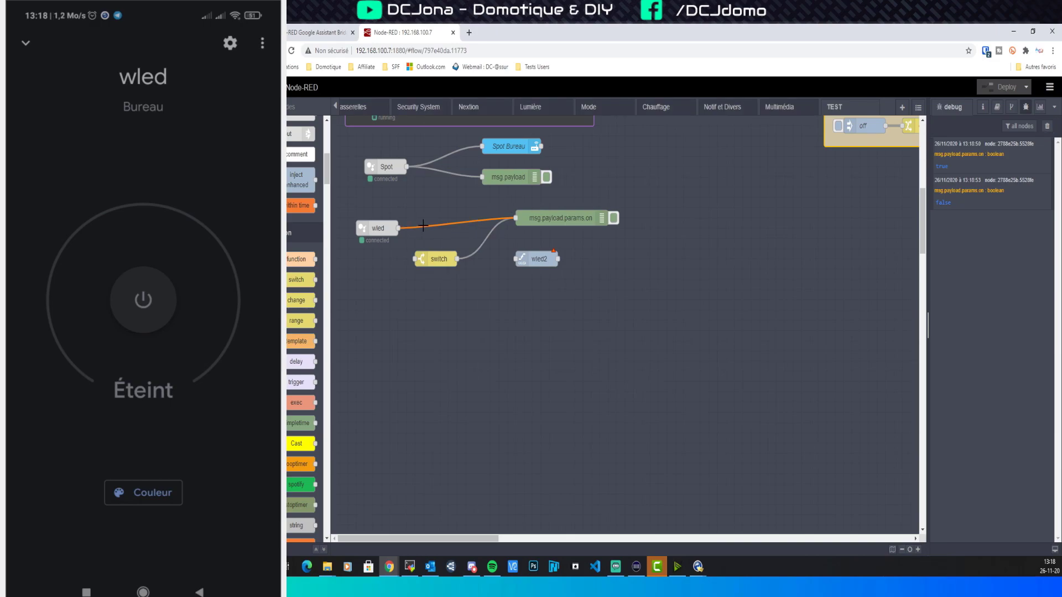
pyautogui.press('Delete')
pyautogui.moveTo(398, 229); pyautogui.dragTo(415, 259)
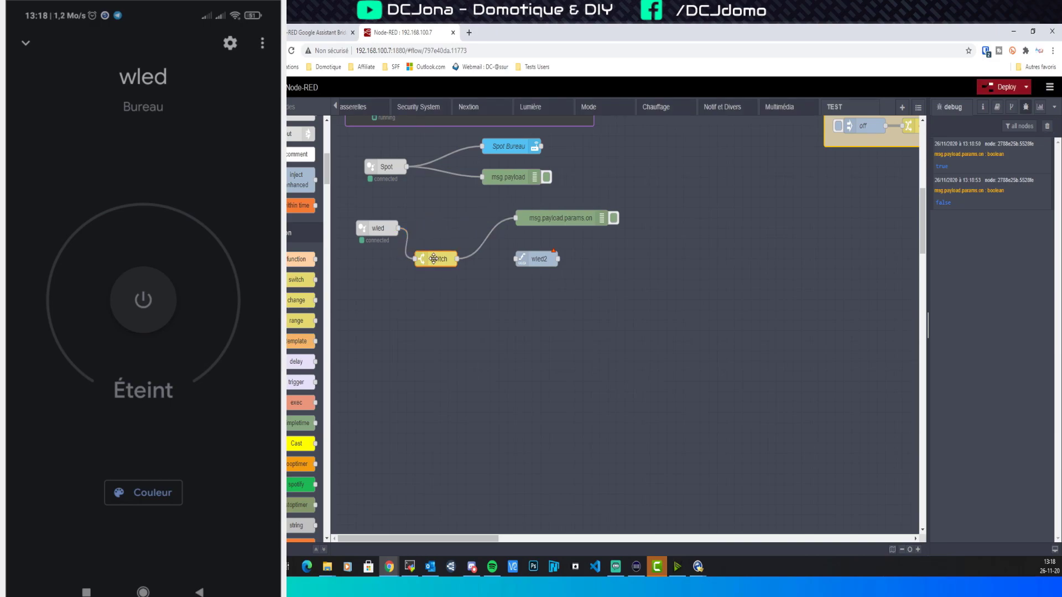
# Step: Give the switch node two rules, "is true" for the first output and "is false" for the second, and save it
pyautogui.doubleClick(433, 259)
pyautogui.click(710, 241)
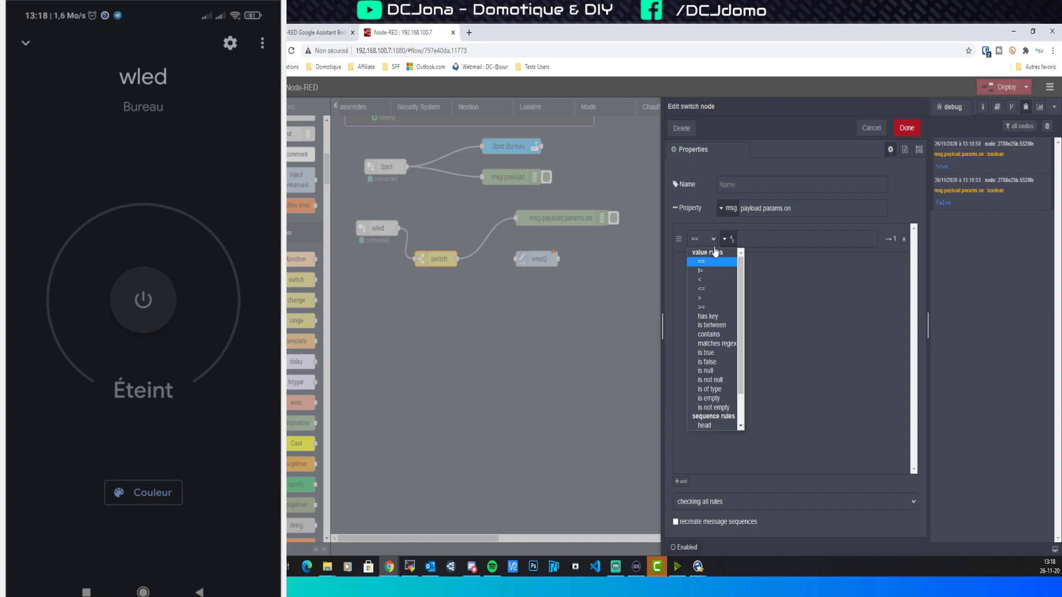
pyautogui.click(714, 352)
pyautogui.click(688, 481)
pyautogui.click(703, 266)
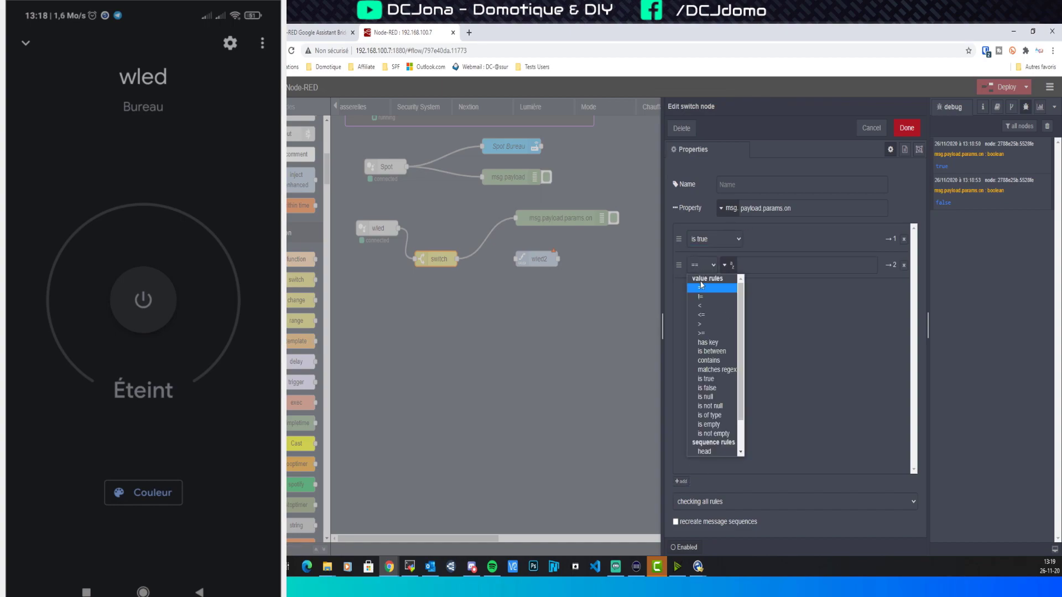
pyautogui.click(706, 389)
pyautogui.click(902, 128)
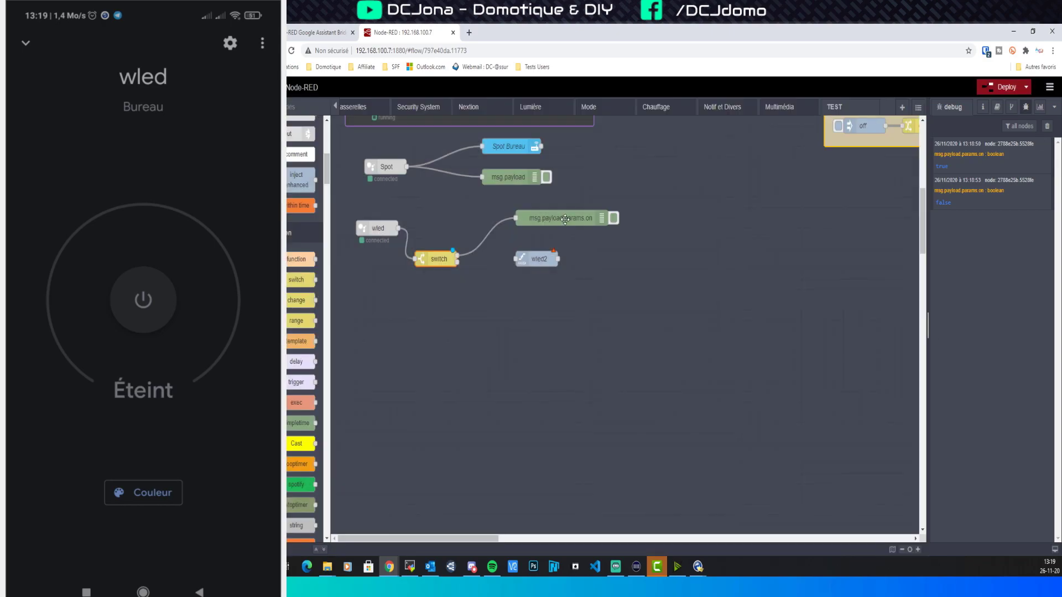
# Step: Delete the msg.payload.params.on debug node from the wled flow and move the wled2 node slightly up
pyautogui.moveTo(564, 219); pyautogui.dragTo(615, 220)
pyautogui.press('Delete')
pyautogui.moveTo(510, 259); pyautogui.dragTo(511, 248)
# Step: Configure the wled2 node with name Wled ON, server 192.168.100.18, state on and a red main color (230, 0, 0), and save it
pyautogui.doubleClick(523, 248)
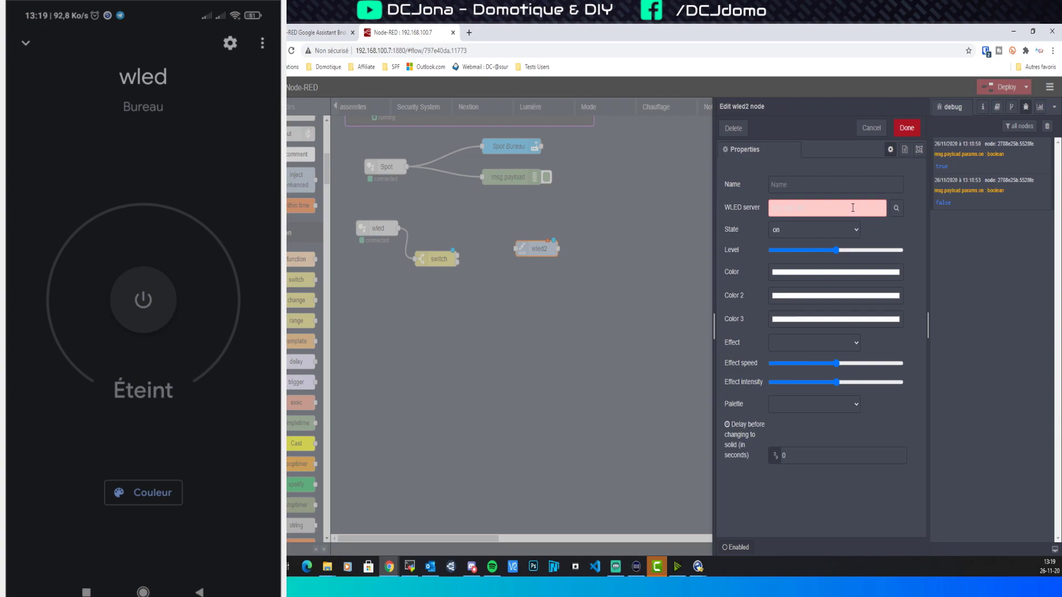
pyautogui.click(826, 231)
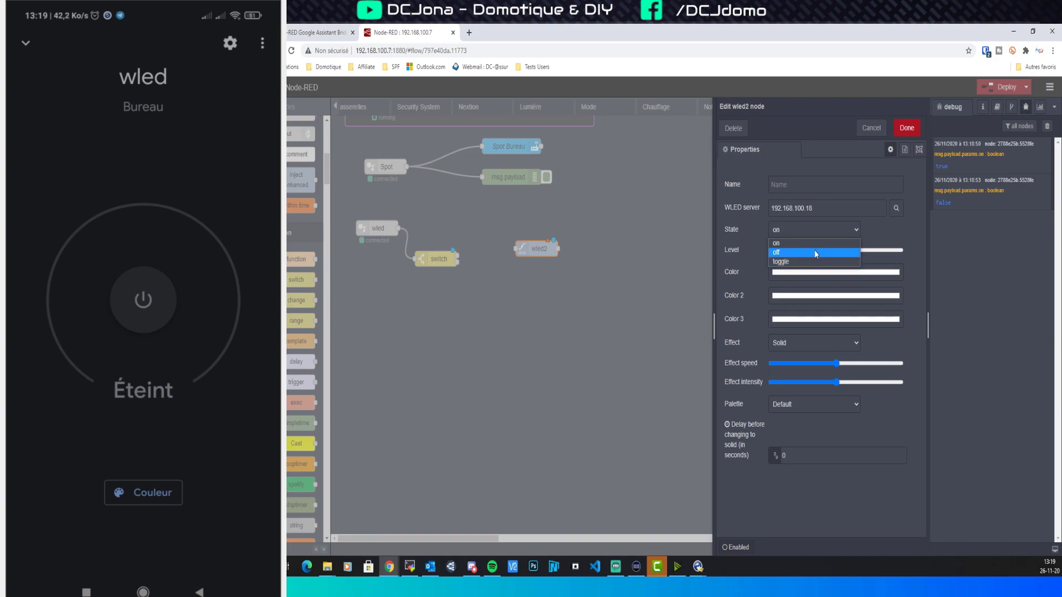
pyautogui.click(814, 245)
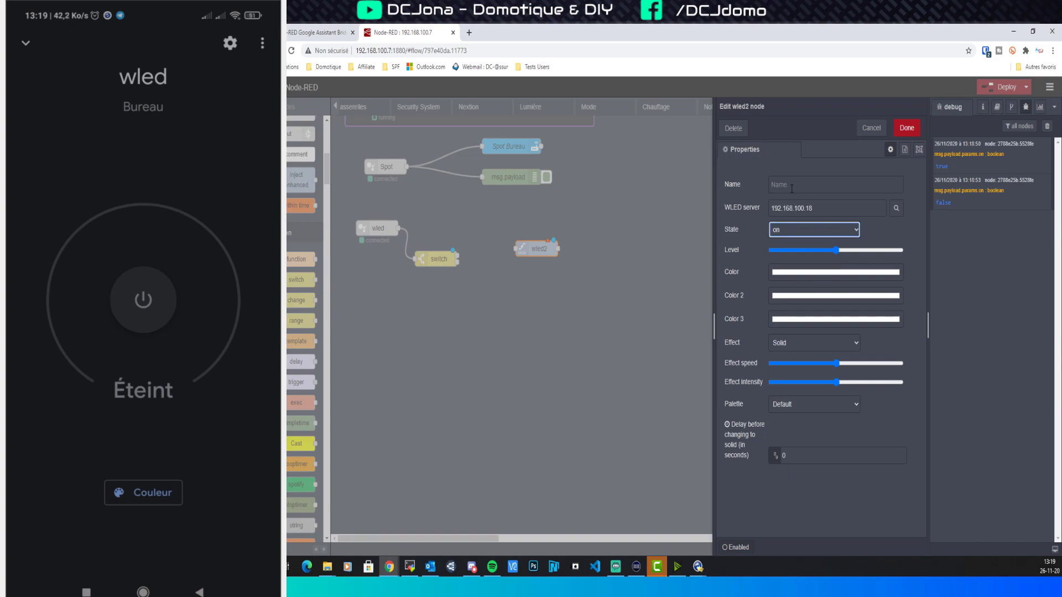
pyautogui.click(791, 186)
pyautogui.write('Wled C')
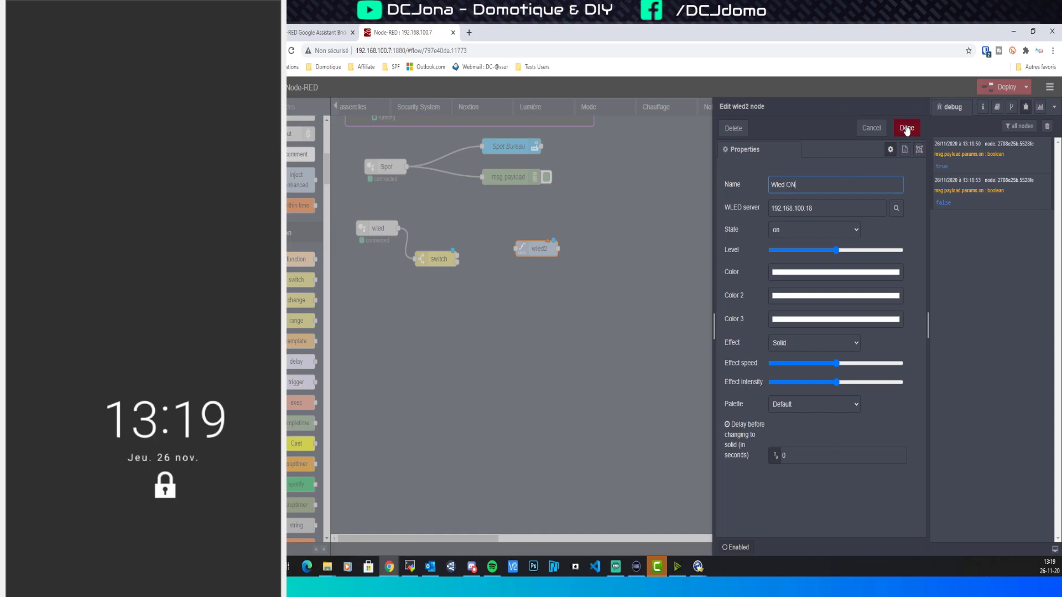
pyautogui.click(791, 274)
pyautogui.click(839, 321)
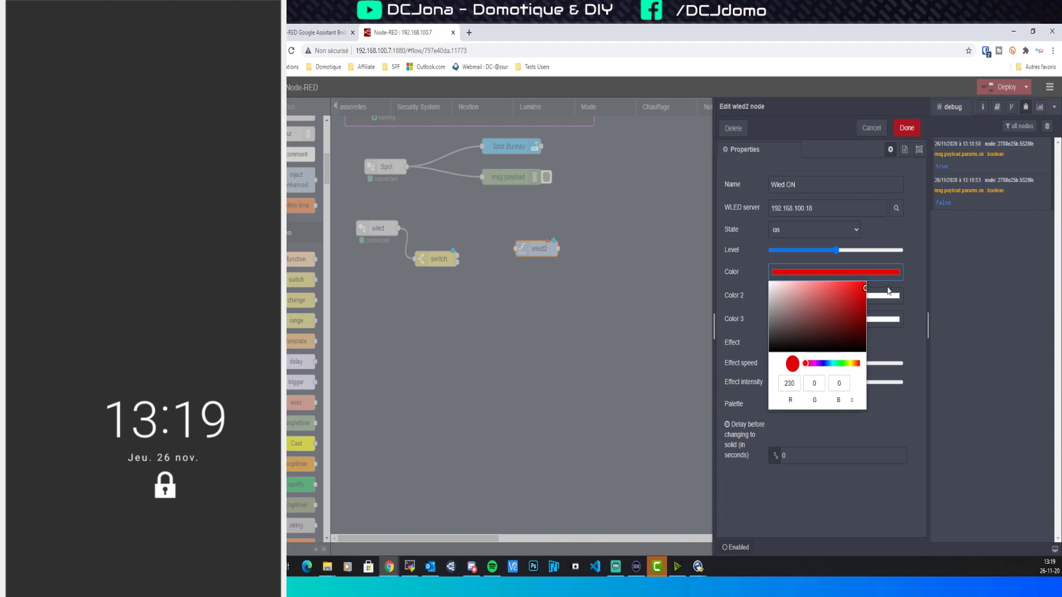
pyautogui.click(912, 132)
# Step: Line up the switch node with wled and wire its two outputs to Wled ON and a pasted copy placed below
pyautogui.moveTo(426, 259)
pyautogui.mouseDown()
pyautogui.moveTo(525, 249)
pyautogui.moveTo(442, 237)
pyautogui.mouseUp()
pyautogui.moveTo(549, 260); pyautogui.dragTo(523, 228)
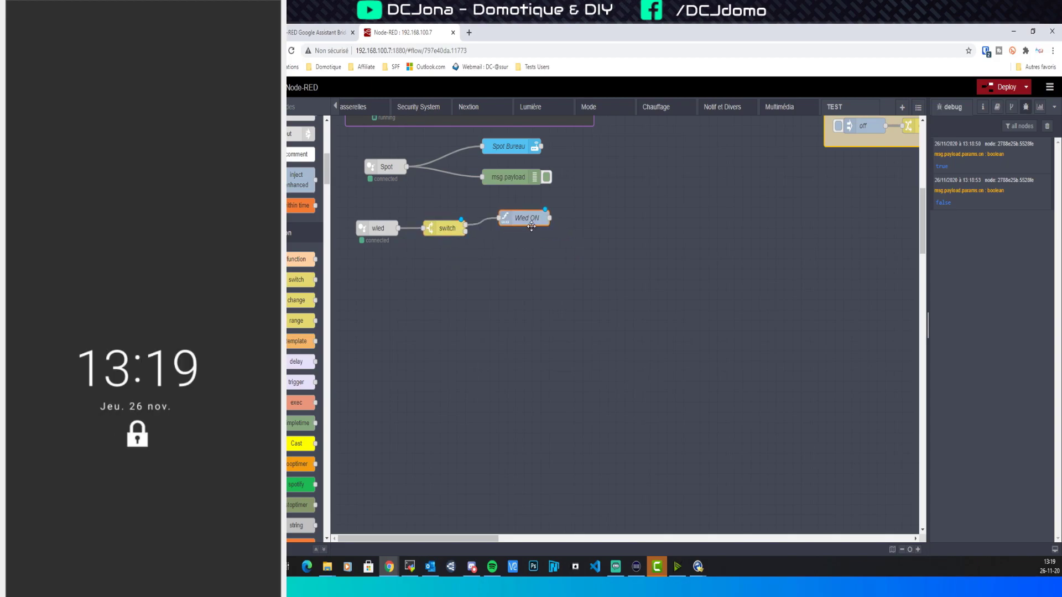
pyautogui.hotkey('ctrl', 'v')
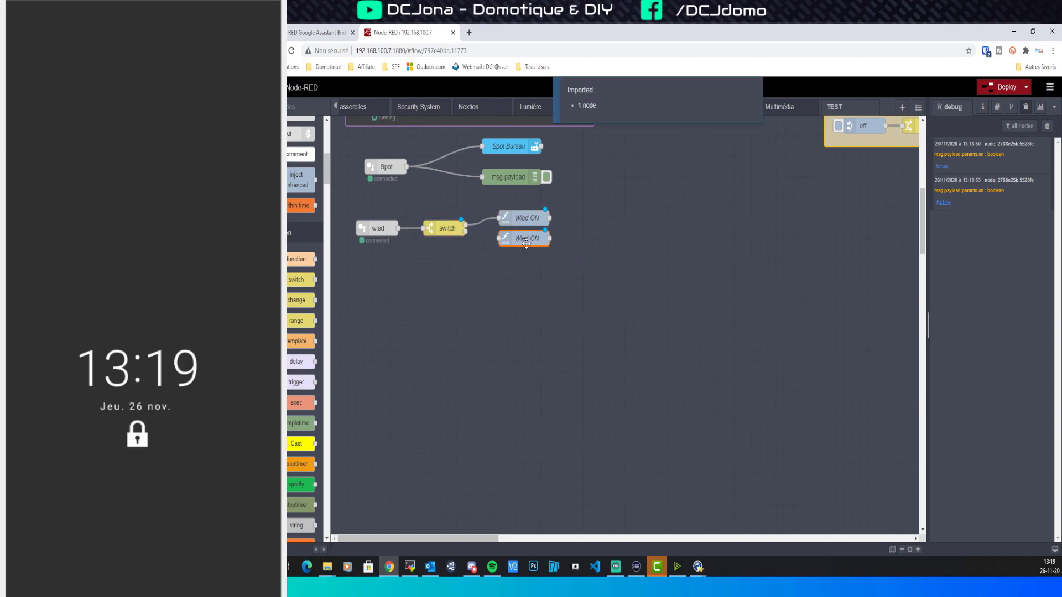
pyautogui.click(527, 248)
pyautogui.moveTo(465, 232); pyautogui.dragTo(499, 239)
# Step: Rename the copied WLED node to Wled OFF, set its state to off, save it and deploy the flow
pyautogui.doubleClick(540, 242)
pyautogui.click(818, 188)
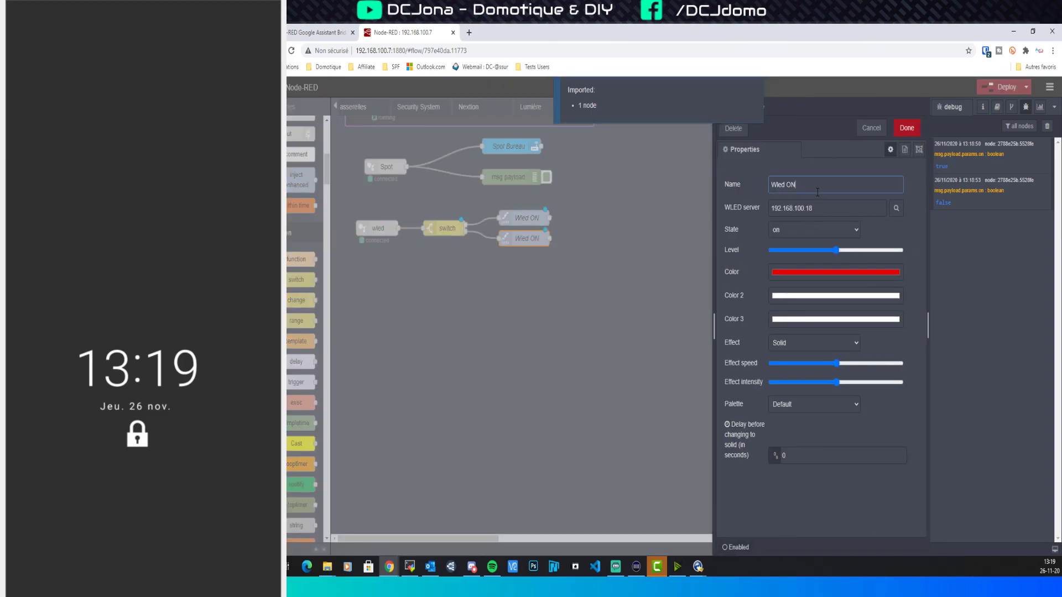
pyautogui.press('BackSpace')
pyautogui.write('FF')
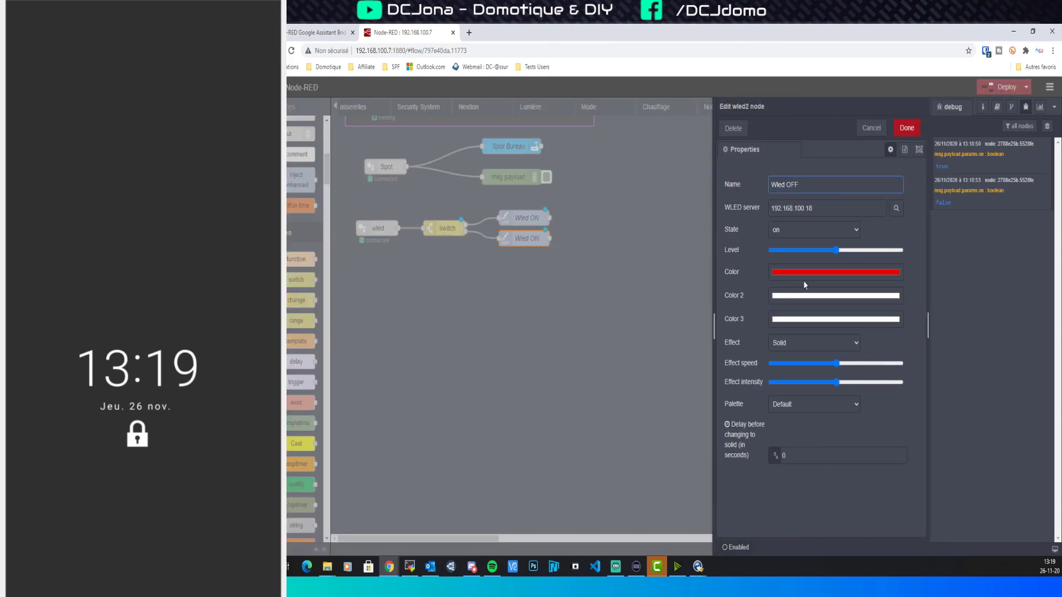
pyautogui.click(826, 231)
pyautogui.click(821, 253)
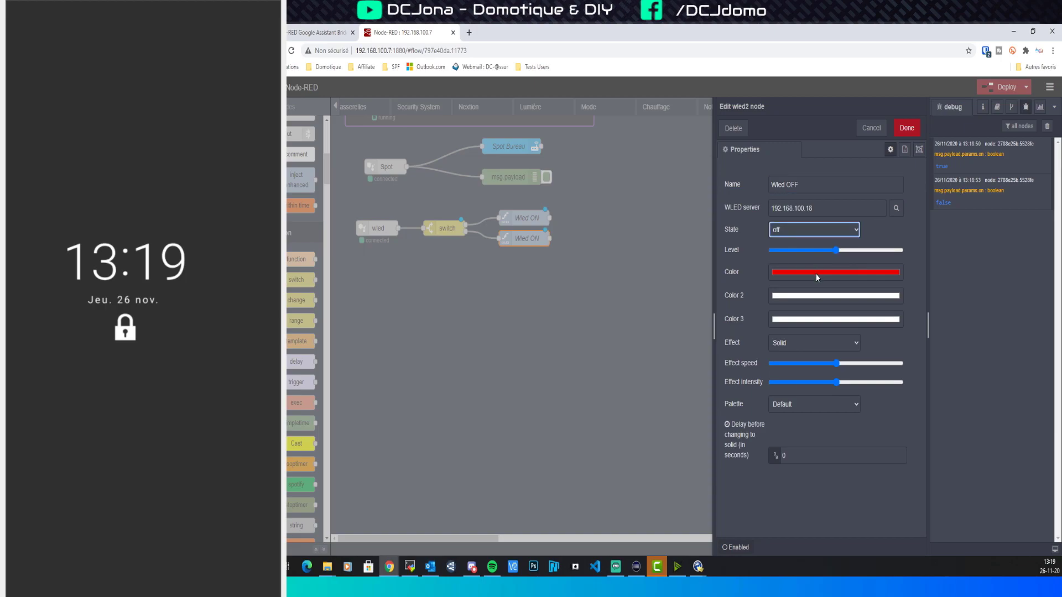
pyautogui.click(909, 130)
pyautogui.click(998, 89)
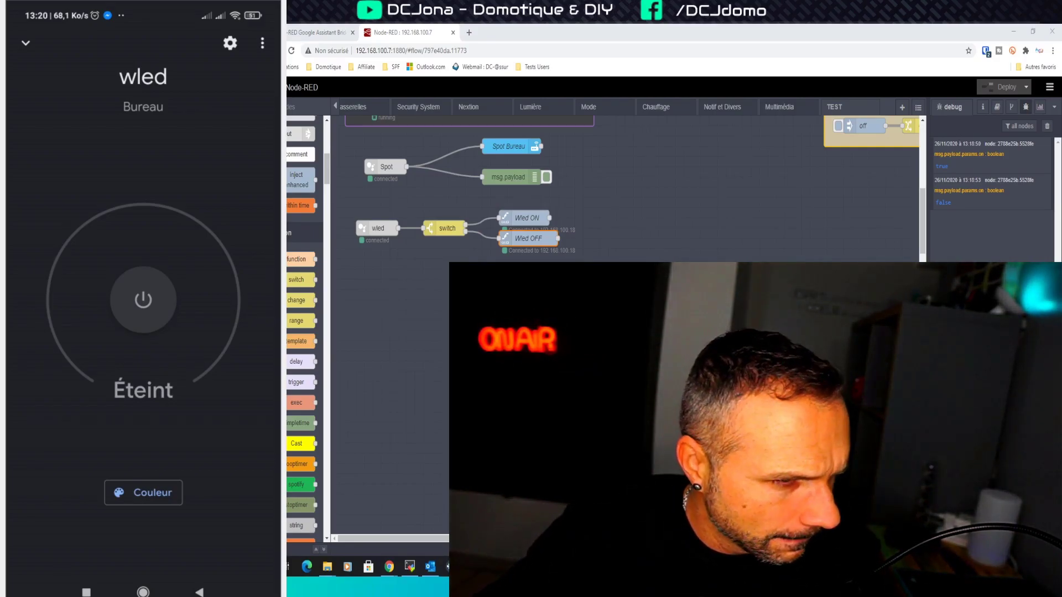
# Step: Move the Wled OFF node slightly lower, clear the debug messages and redeploy the flow
pyautogui.moveTo(529, 239); pyautogui.dragTo(529, 249)
pyautogui.click(1047, 126)
pyautogui.click(991, 90)
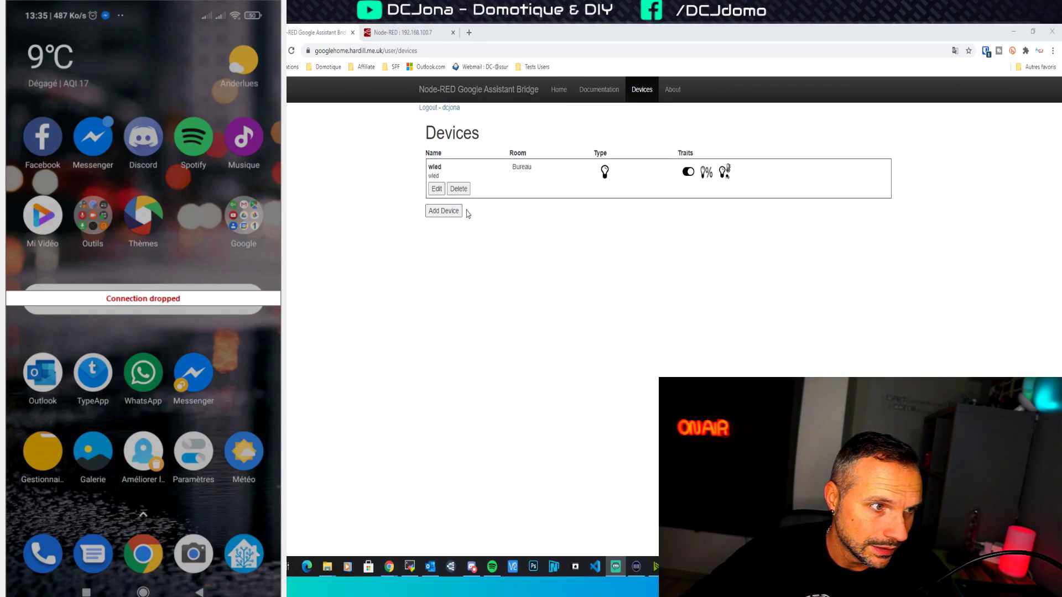
# Step: Start a new device in the Google Assistant Bridge with name lampe chevet and room Bureau
pyautogui.click(443, 210)
pyautogui.click(608, 153)
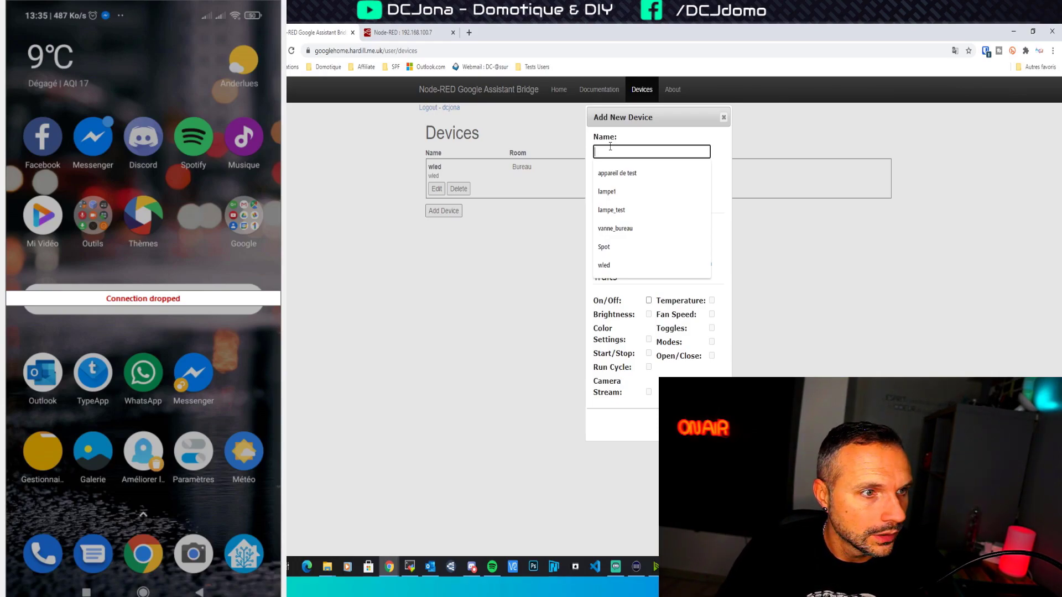
pyautogui.write('lamp')
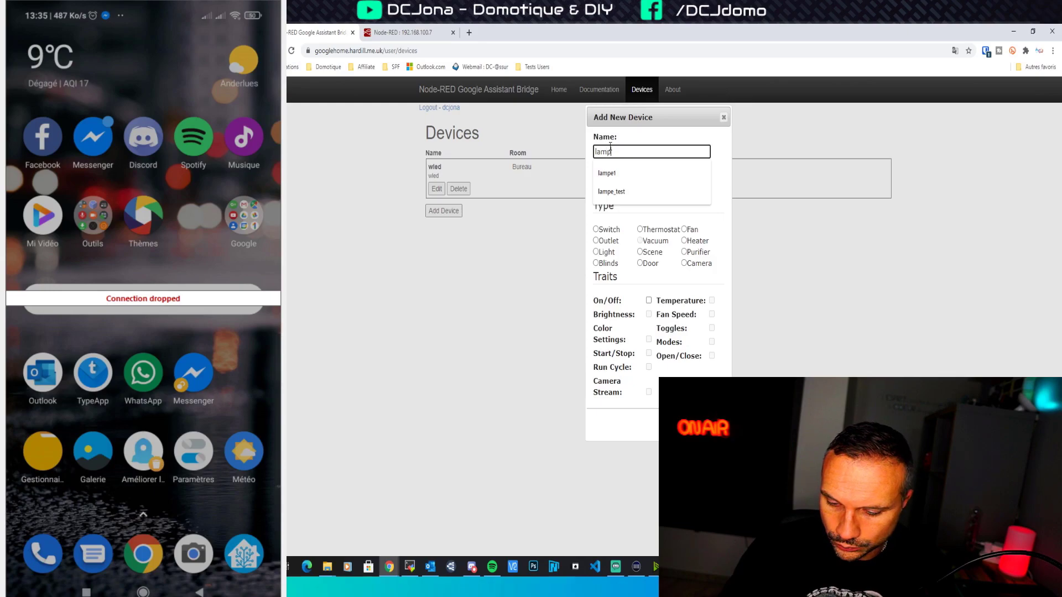
pyautogui.write('e')
pyautogui.press('Escape')
pyautogui.write('chevet')
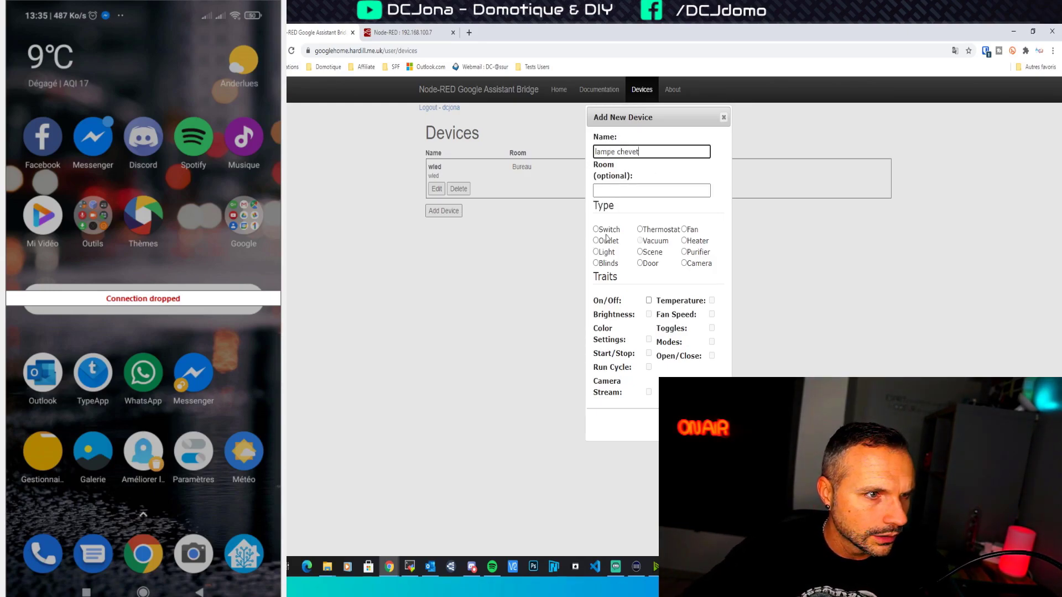
pyautogui.press('Tab')
pyautogui.write('Bureau')
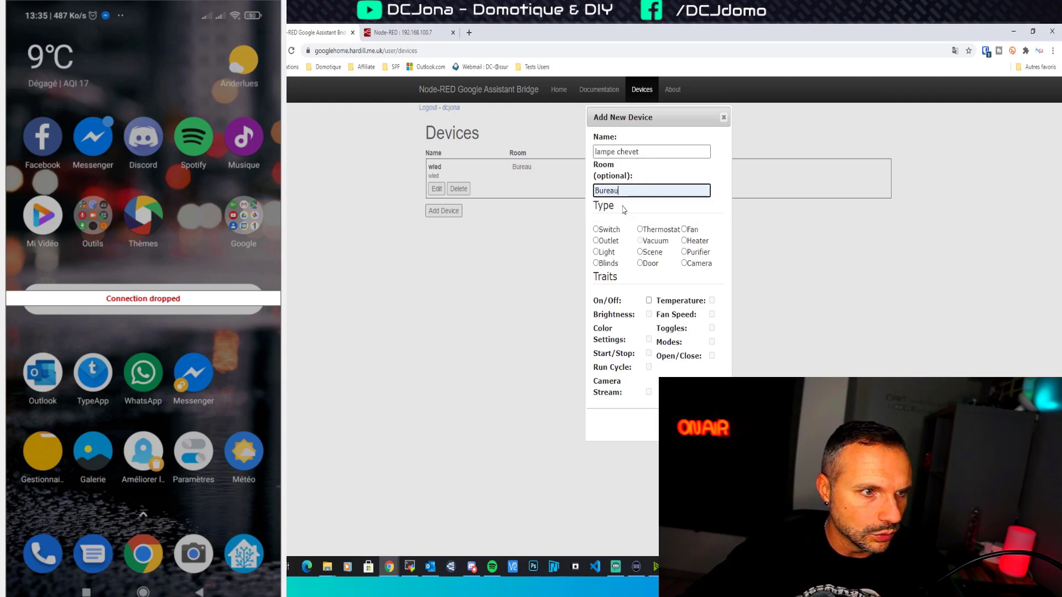
# Step: Set the new device's type to Light, enable the On/Off, Brightness and Color Settings traits, and save the device
pyautogui.click(596, 251)
pyautogui.click(649, 300)
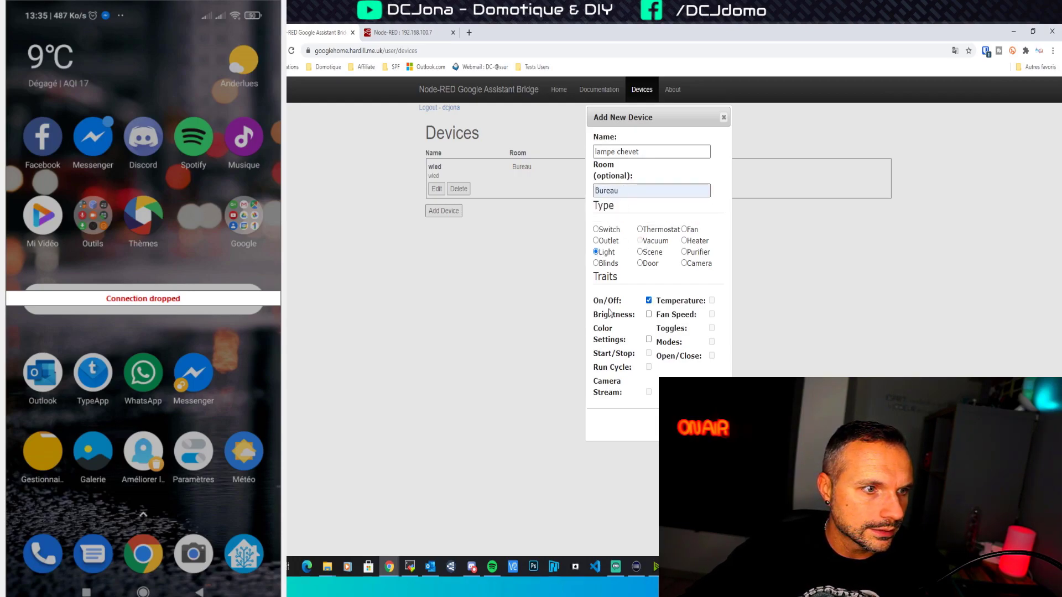
pyautogui.click(649, 315)
pyautogui.click(649, 339)
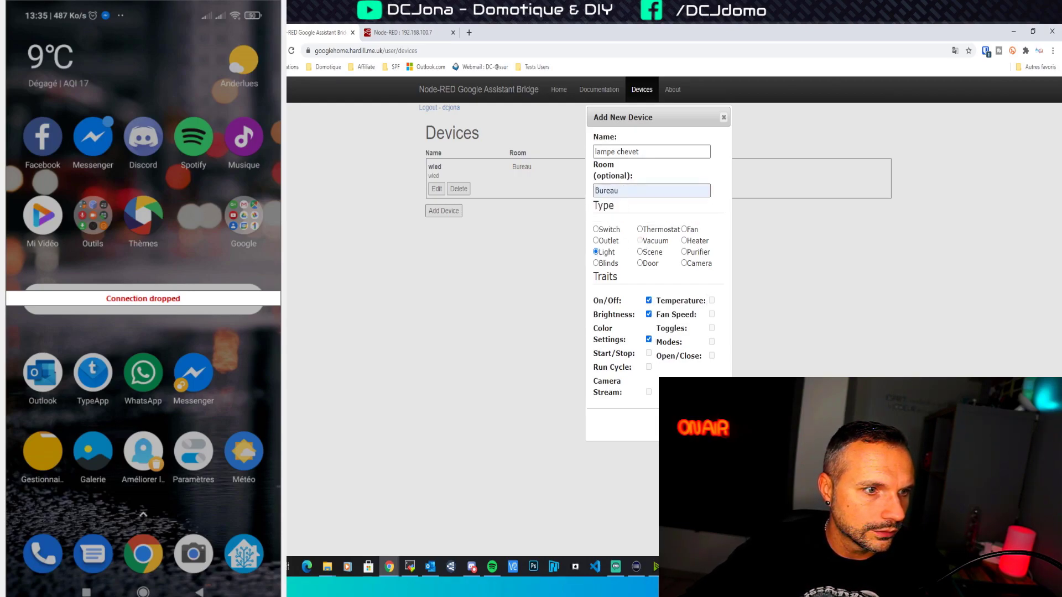
pyautogui.click(679, 425)
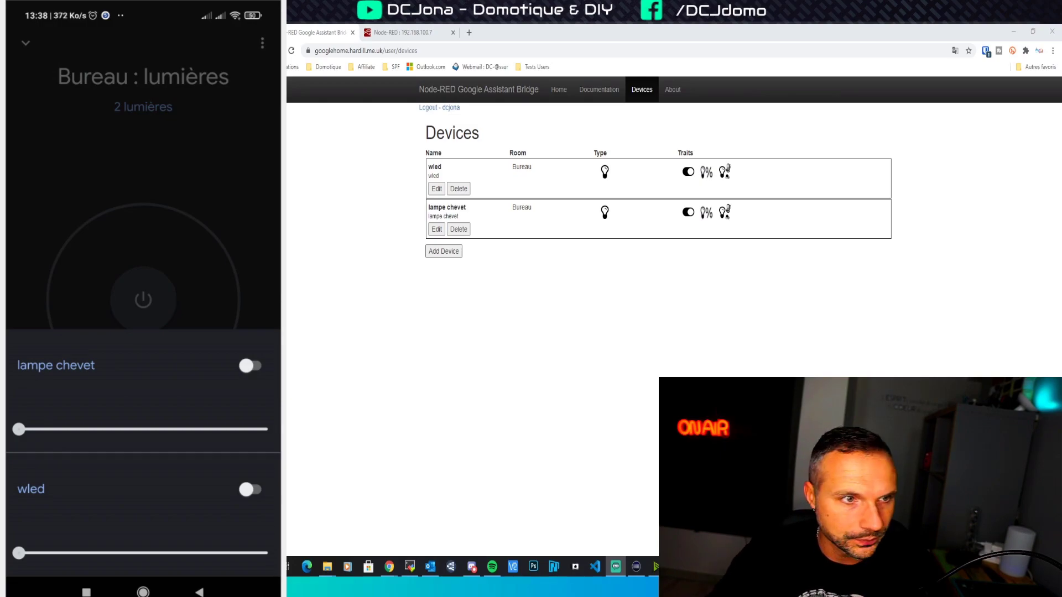
# Step: Switch to the Node-RED TEST flow and check the Wled ON node's settings without changing them
pyautogui.click(426, 30)
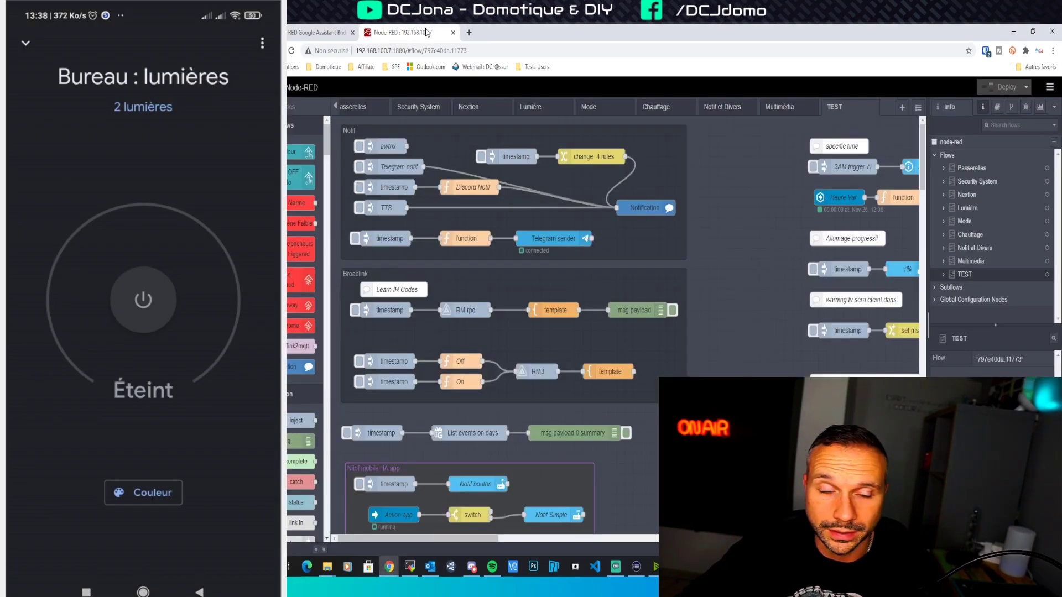
pyautogui.scroll(-5, 650, 198)
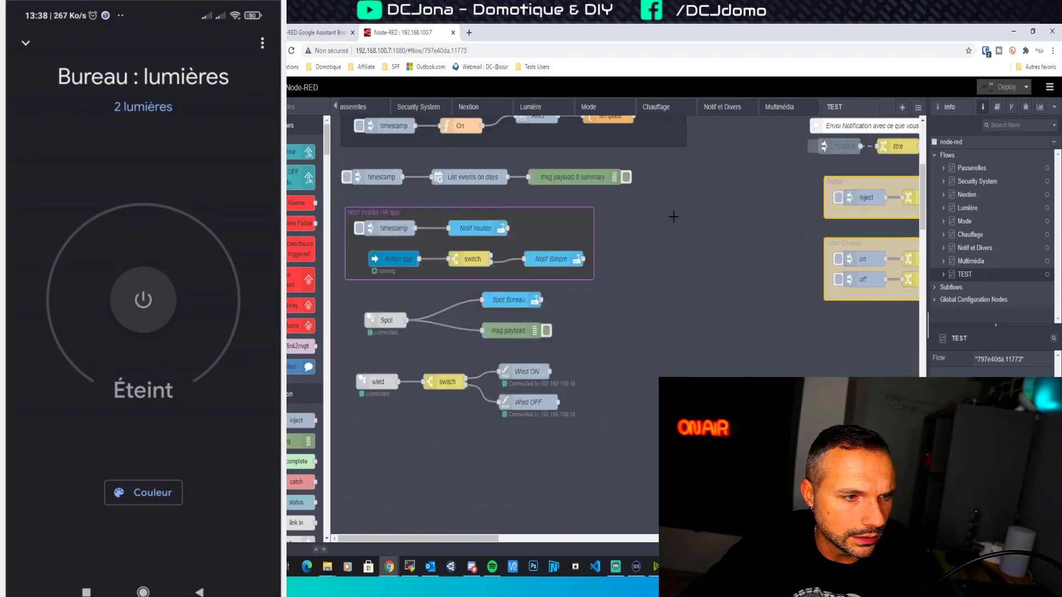
pyautogui.click(535, 322)
pyautogui.doubleClick(534, 321)
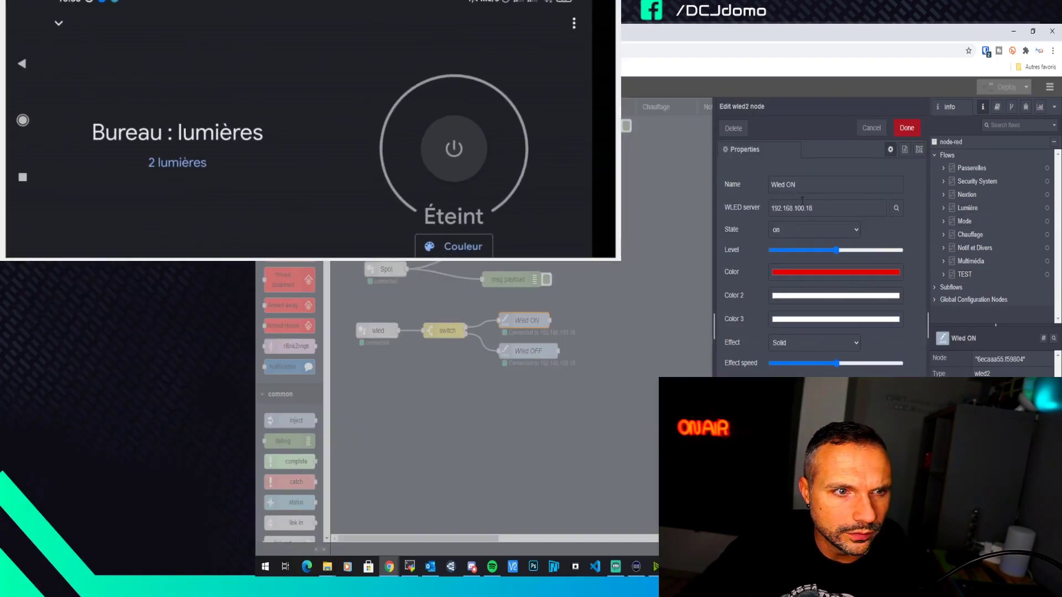
pyautogui.click(871, 132)
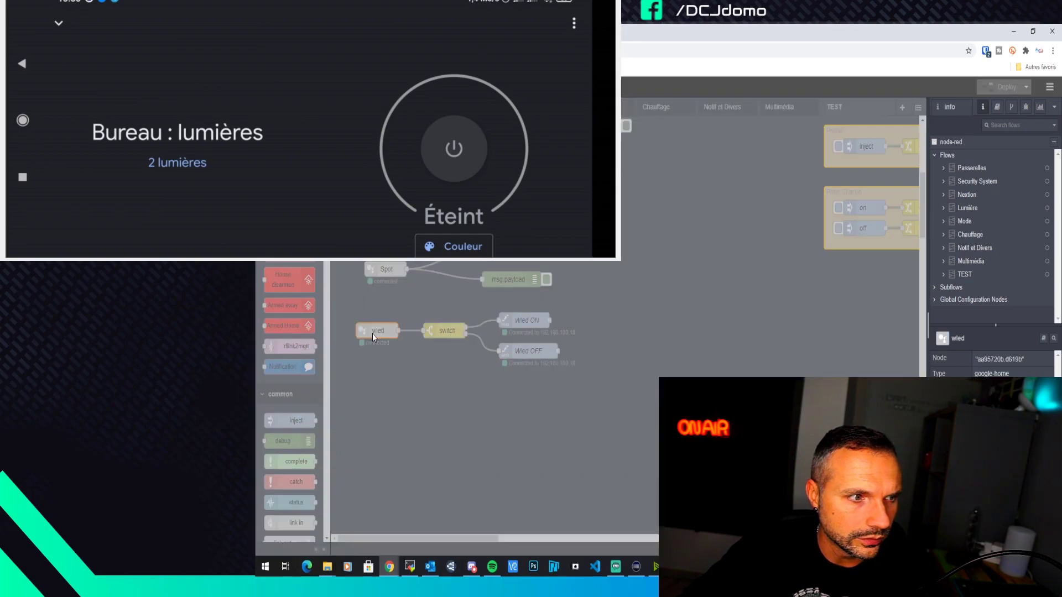
# Step: Open the wled google-home node and refresh its list of available devices
pyautogui.doubleClick(376, 332)
pyautogui.click(827, 209)
pyautogui.click(828, 219)
pyautogui.click(854, 213)
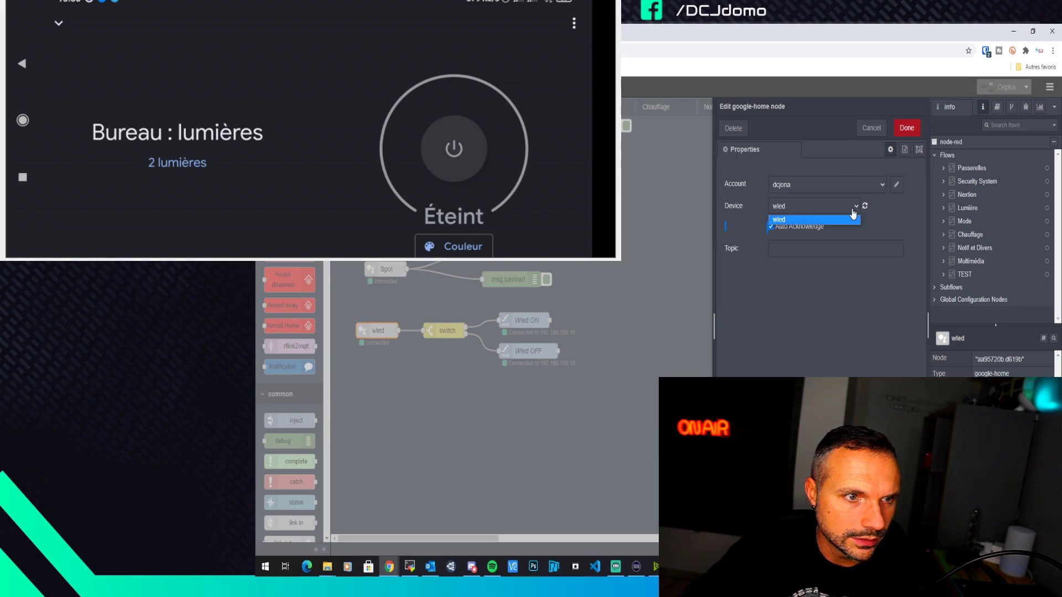
pyautogui.click(857, 218)
pyautogui.click(859, 210)
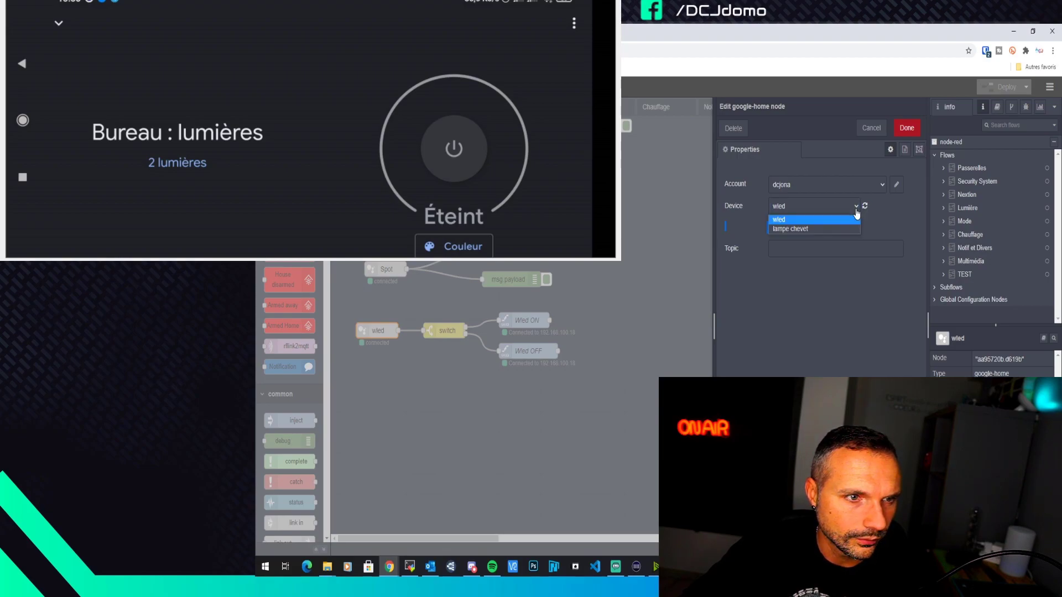
pyautogui.click(839, 219)
# Step: Assign the google-home node to the device lampe chevet, save it and deploy the flow
pyautogui.click(812, 207)
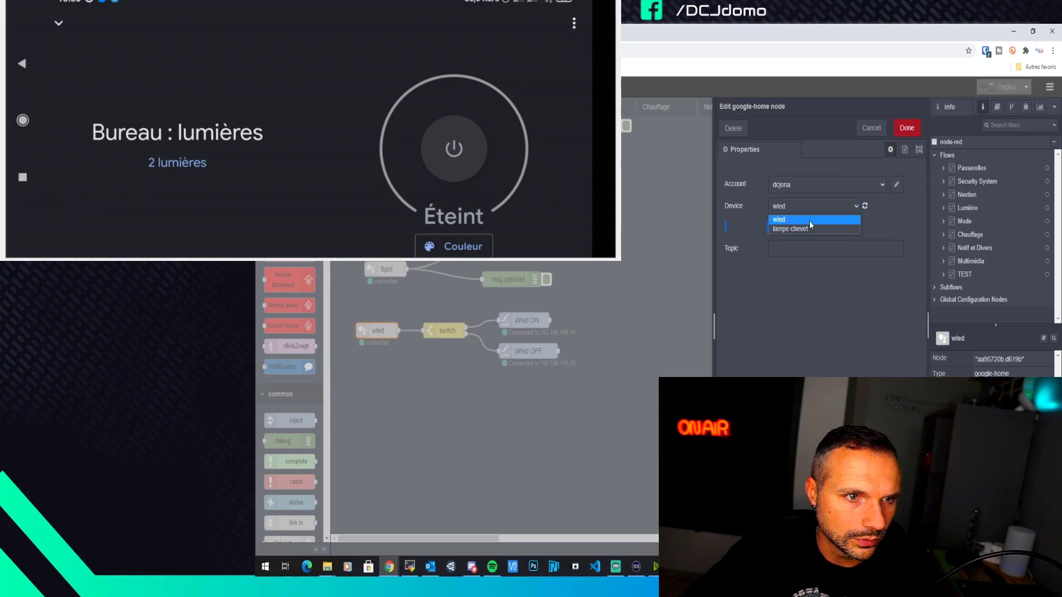
pyautogui.click(799, 231)
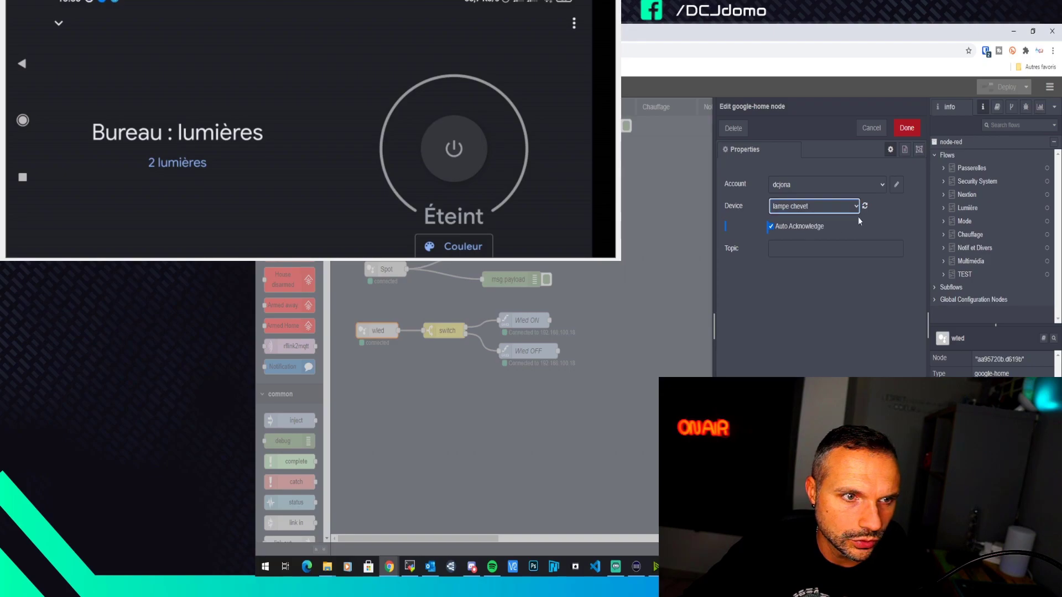
pyautogui.click(910, 131)
pyautogui.click(1004, 84)
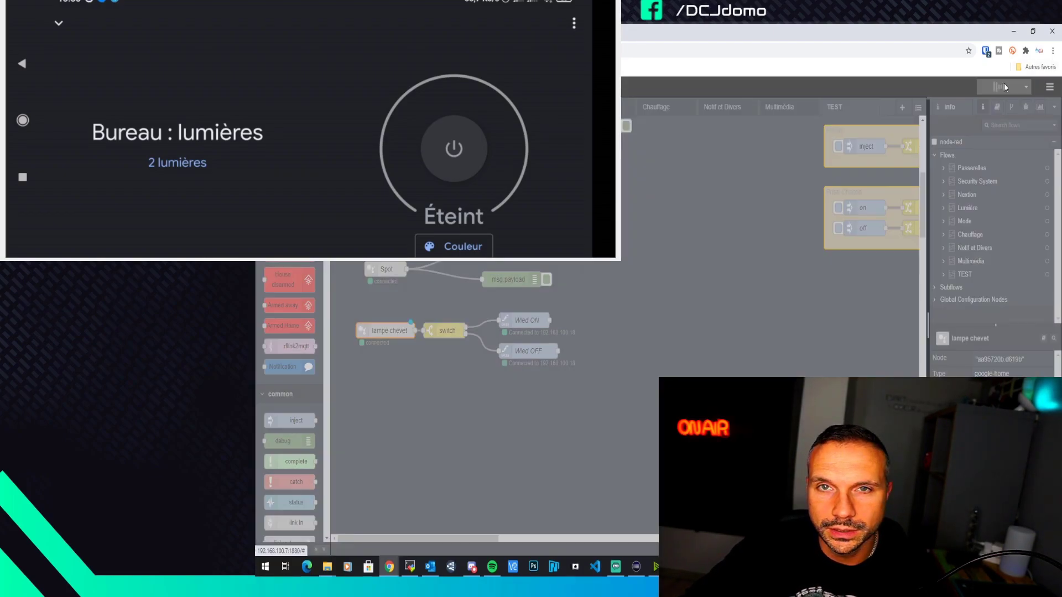